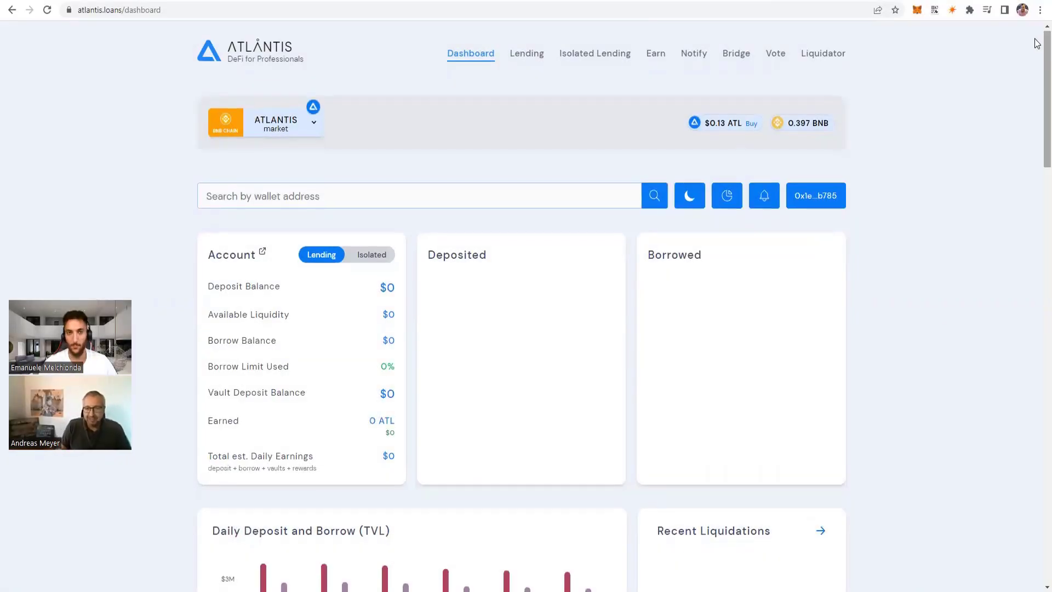
Examine the account summary and the Daily Deposit and Borrow (TVL) chart on the Atlantis dashboard.
{"action": "scroll", "coordinate": [1037, 44], "scroll_direction": "down", "scroll_amount": 1}
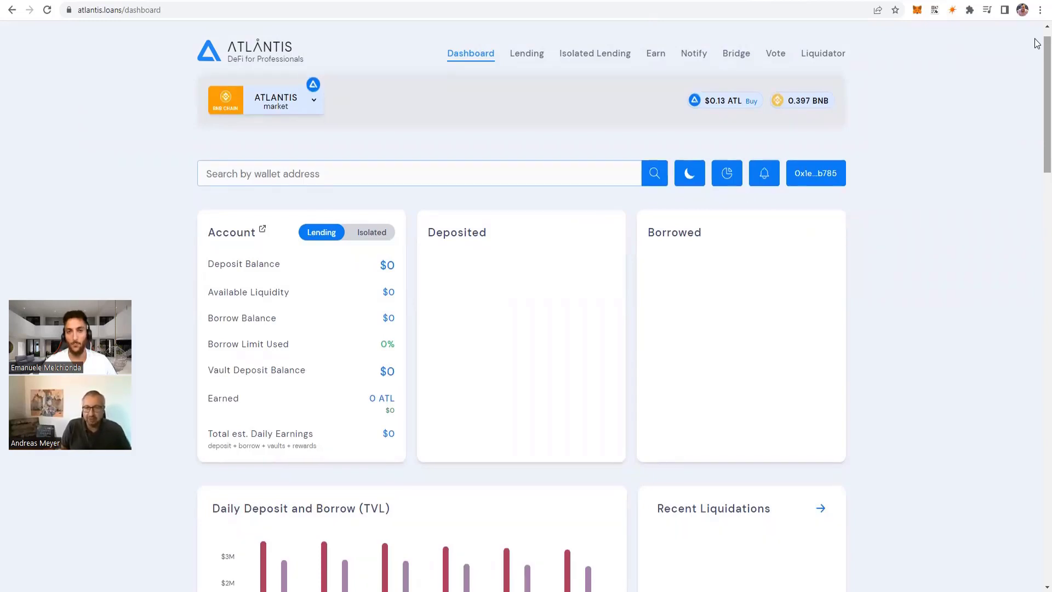
{"action": "scroll", "coordinate": [1036, 43], "scroll_direction": "down", "scroll_amount": 3}
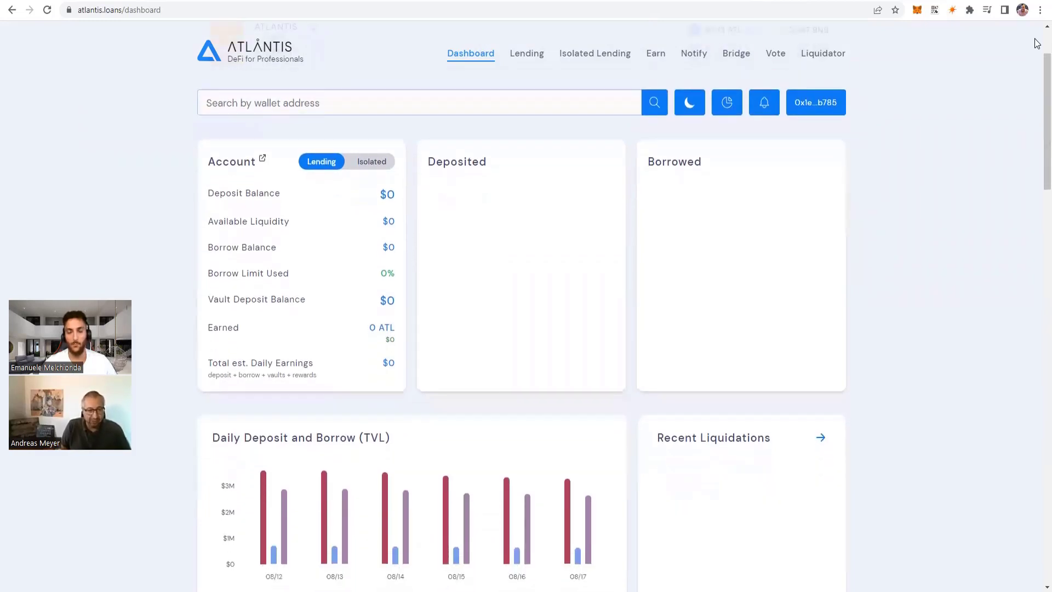
{"action": "scroll", "coordinate": [1037, 44], "scroll_direction": "down", "scroll_amount": 3}
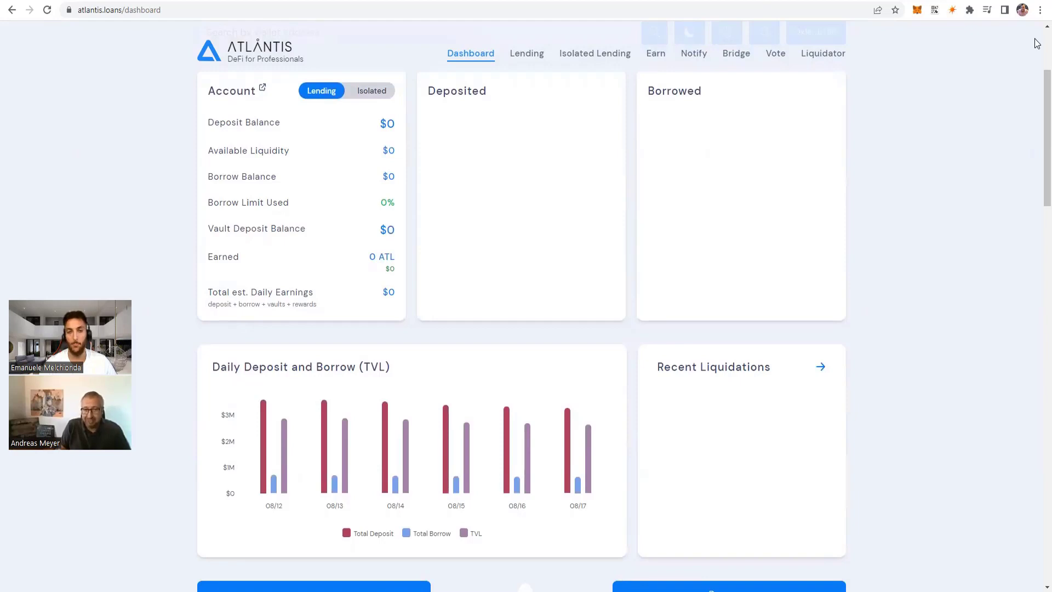
{"action": "scroll", "coordinate": [1037, 43], "scroll_direction": "down", "scroll_amount": 2}
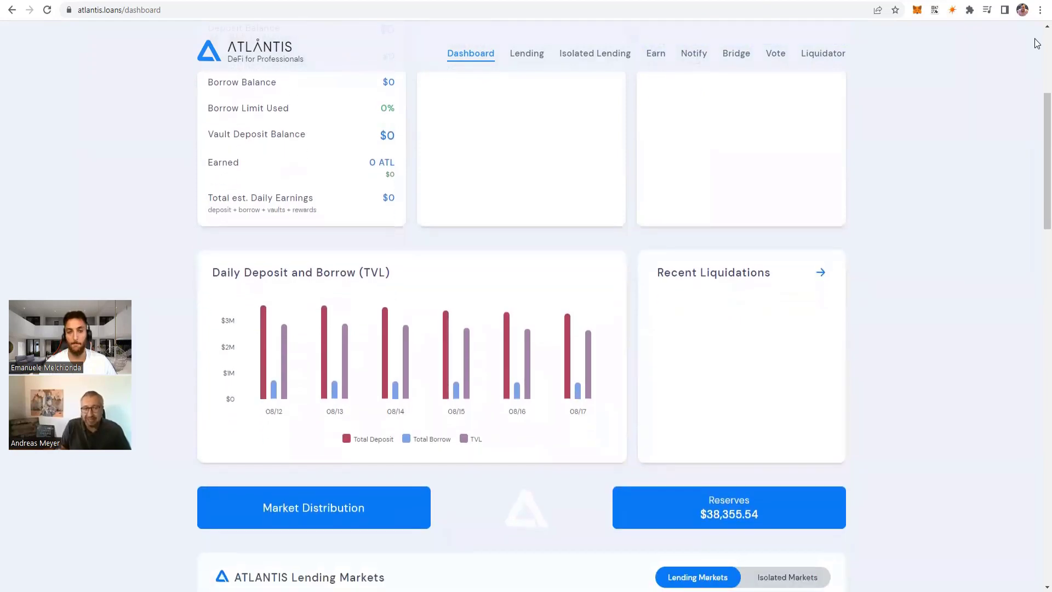
{"action": "scroll", "coordinate": [1037, 43], "scroll_direction": "down", "scroll_amount": 1}
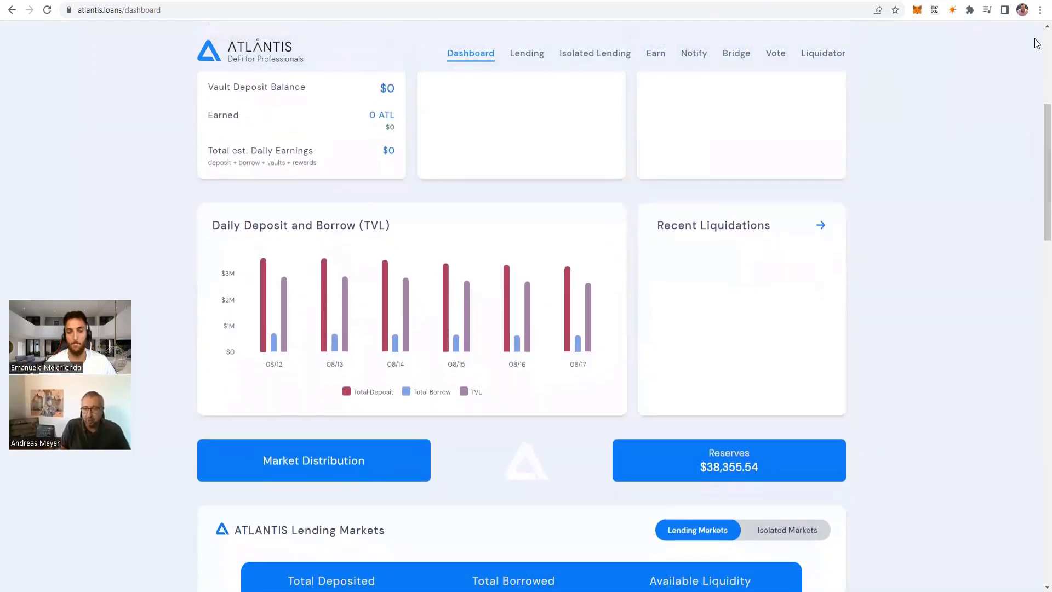
{"action": "scroll", "coordinate": [1037, 44], "scroll_direction": "down", "scroll_amount": 2}
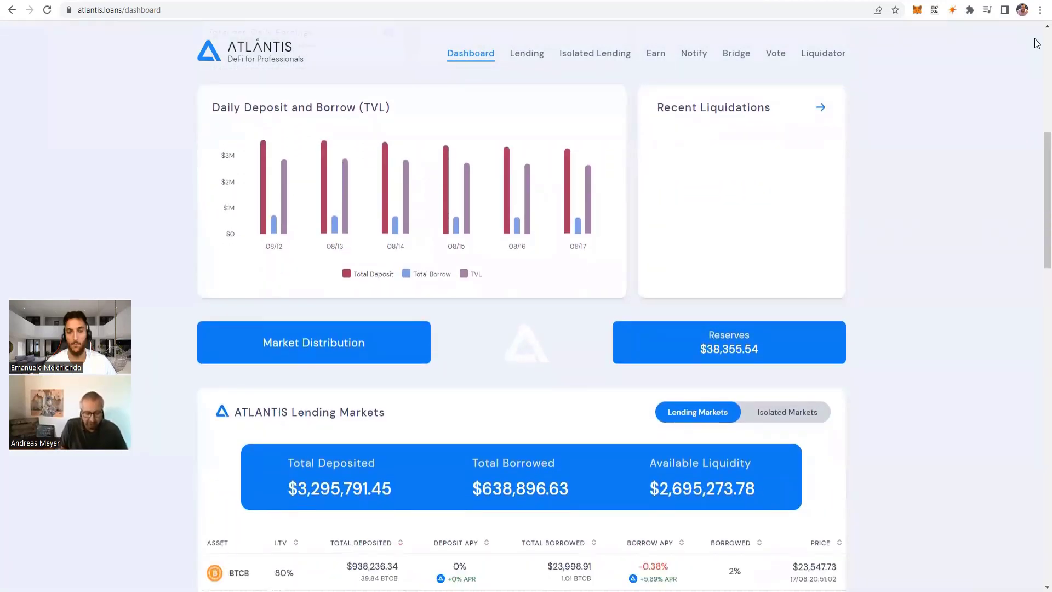
{"action": "scroll", "coordinate": [1037, 43], "scroll_direction": "down", "scroll_amount": 1}
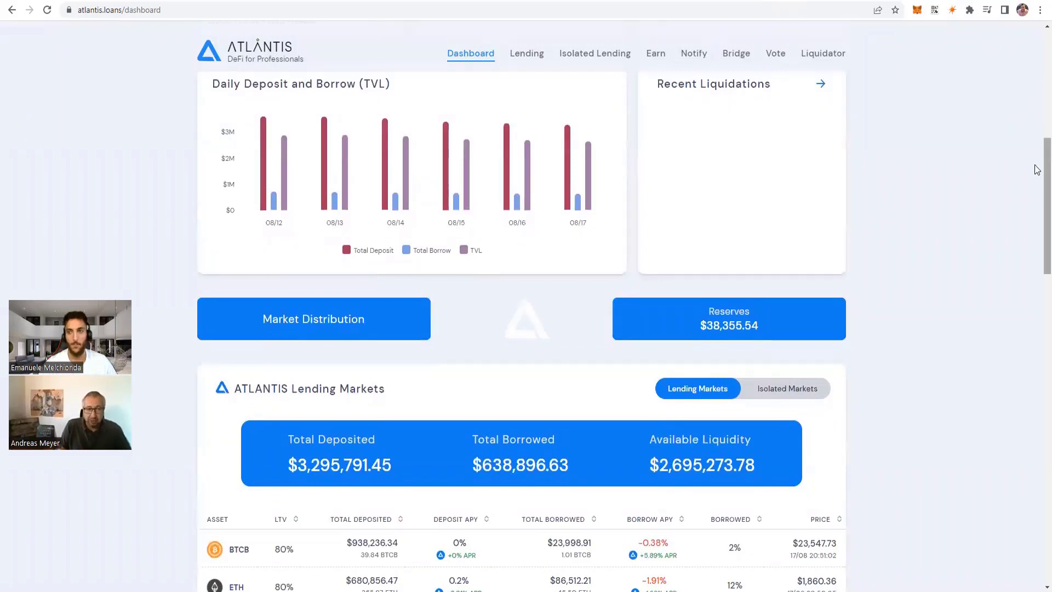
Go to the Atlantis Lending Markets table, view the BTCB market details and close them.
{"action": "scroll", "coordinate": [1036, 189], "scroll_direction": "down", "scroll_amount": 3}
{"action": "scroll", "coordinate": [1037, 215], "scroll_direction": "down", "scroll_amount": 2}
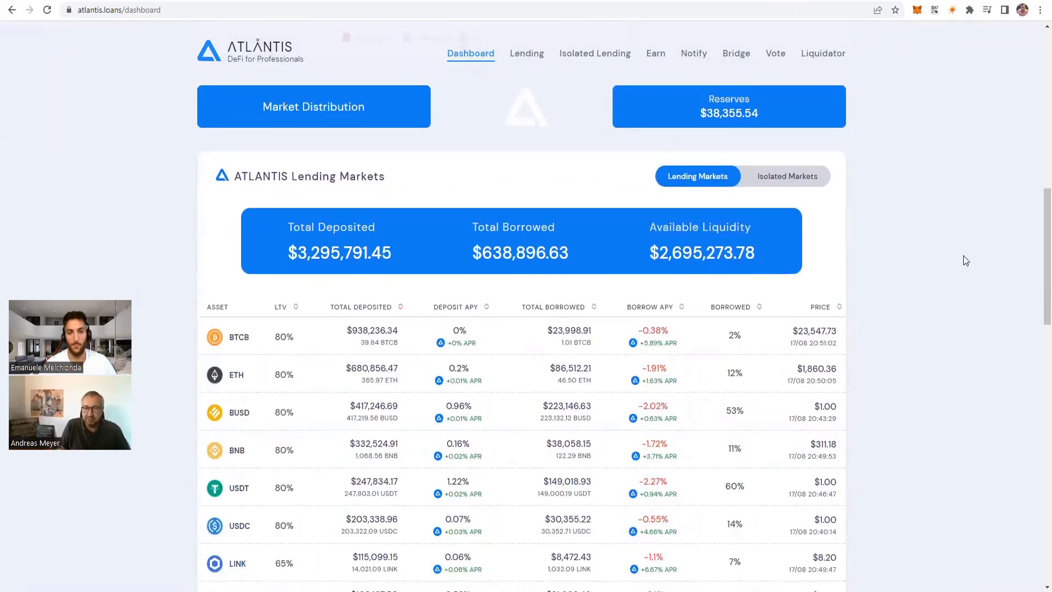
{"action": "scroll", "coordinate": [1035, 266], "scroll_direction": "down", "scroll_amount": 1}
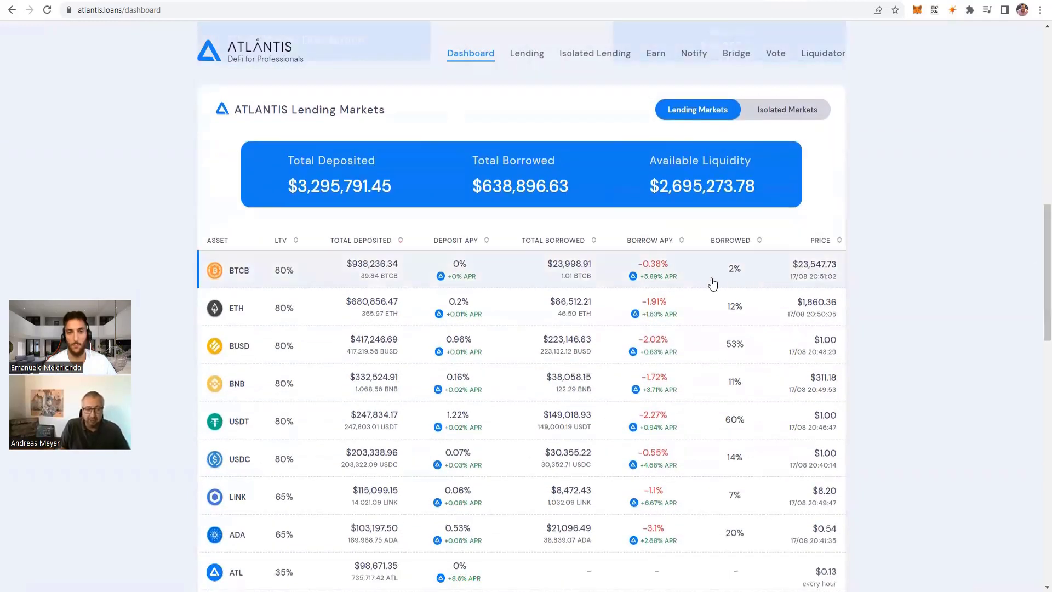
{"action": "left_click", "coordinate": [580, 268]}
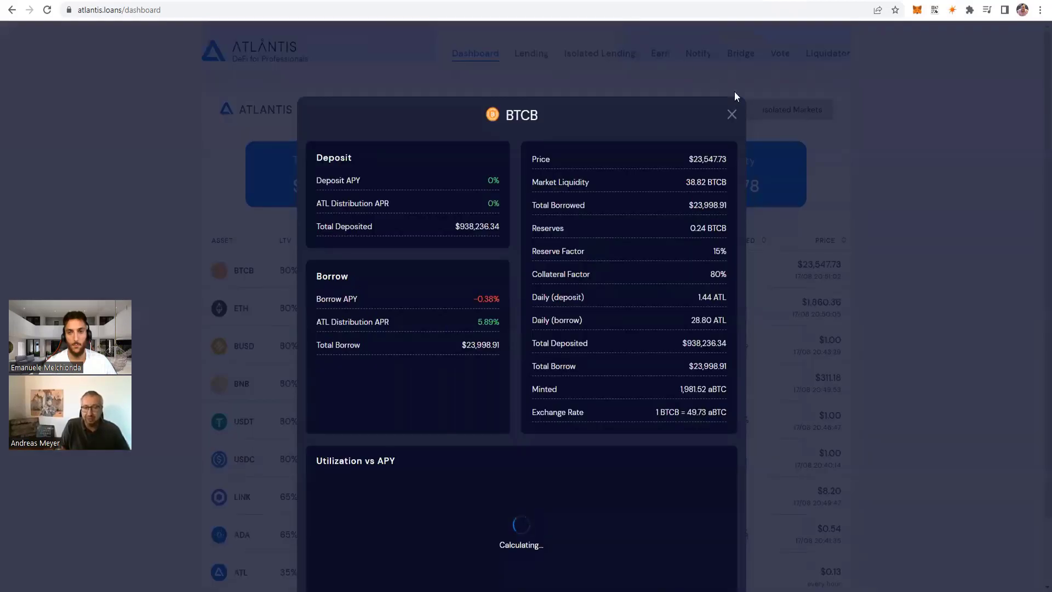
{"action": "left_click", "coordinate": [729, 114]}
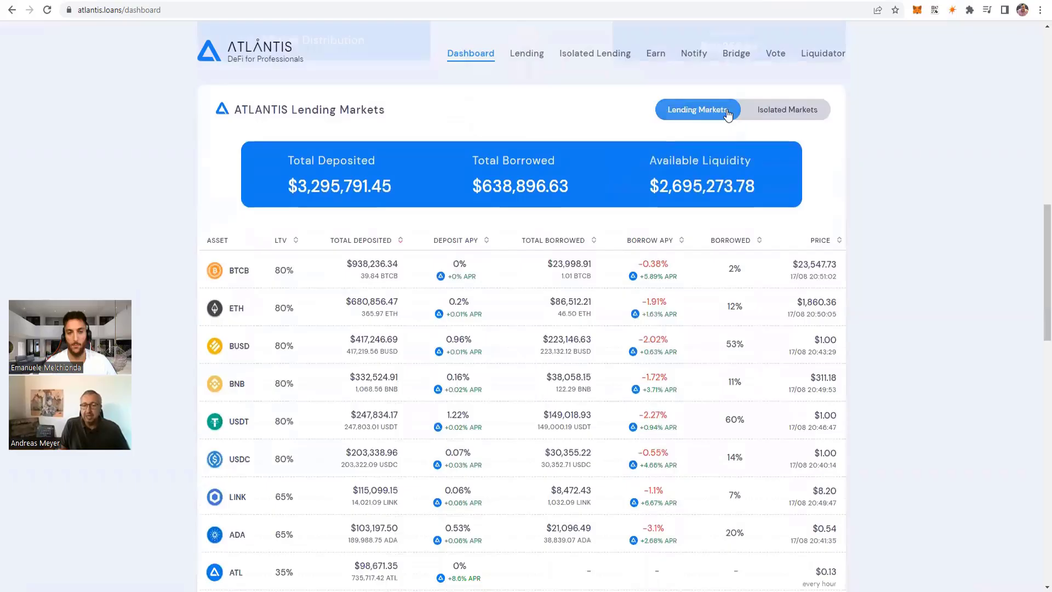
Examine the LTV, deposit, borrow and APY columns across the assets in the Atlantis Lending Markets table.
{"action": "scroll", "coordinate": [1038, 255], "scroll_direction": "down", "scroll_amount": 3}
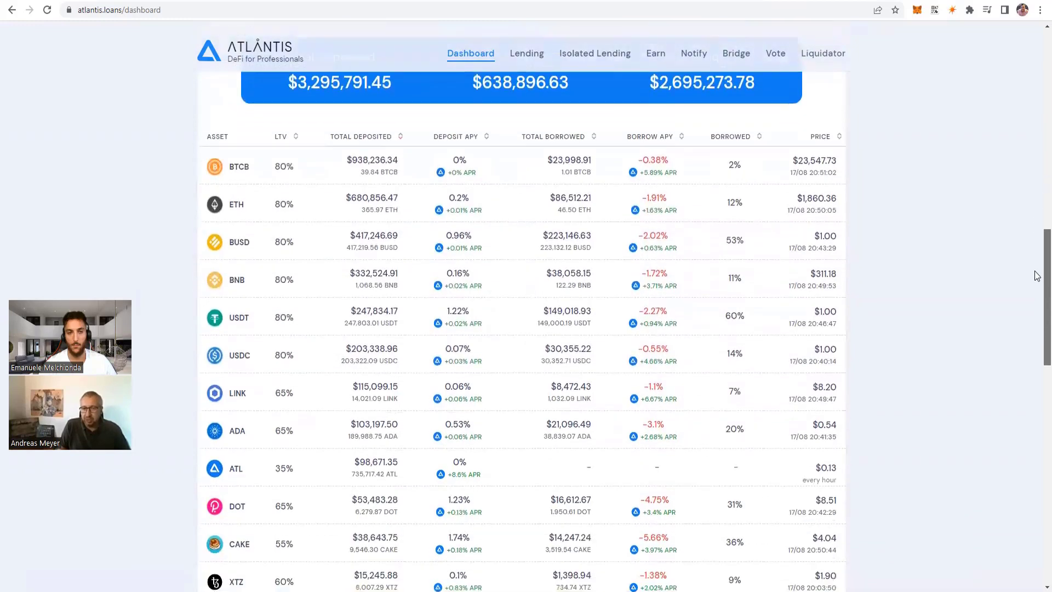
{"action": "scroll", "coordinate": [1037, 280], "scroll_direction": "up", "scroll_amount": 1}
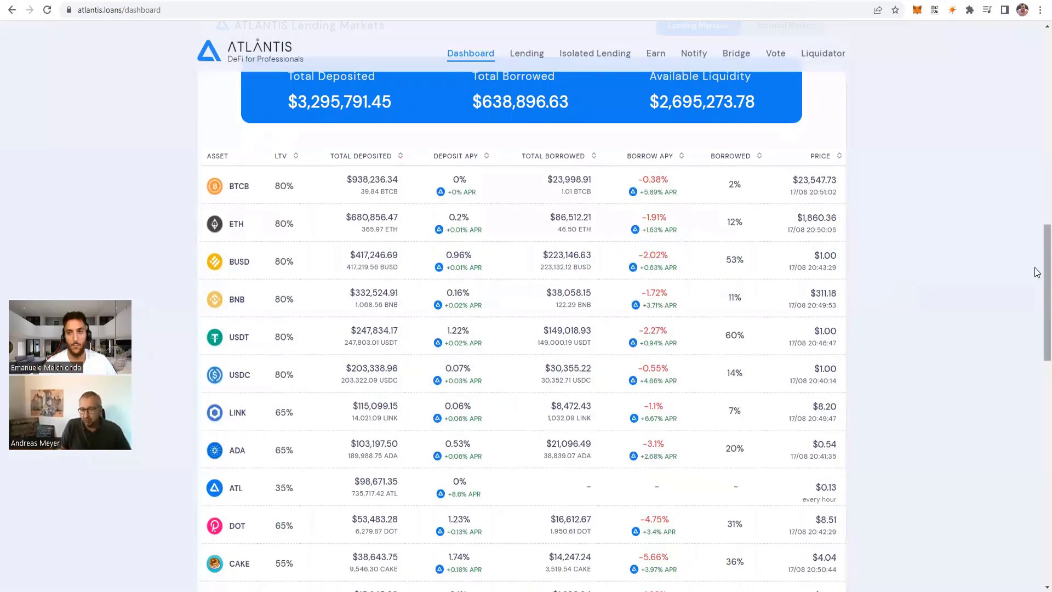
{"action": "left_click_drag", "start_coordinate": [1036, 270], "coordinate": [1036, 296]}
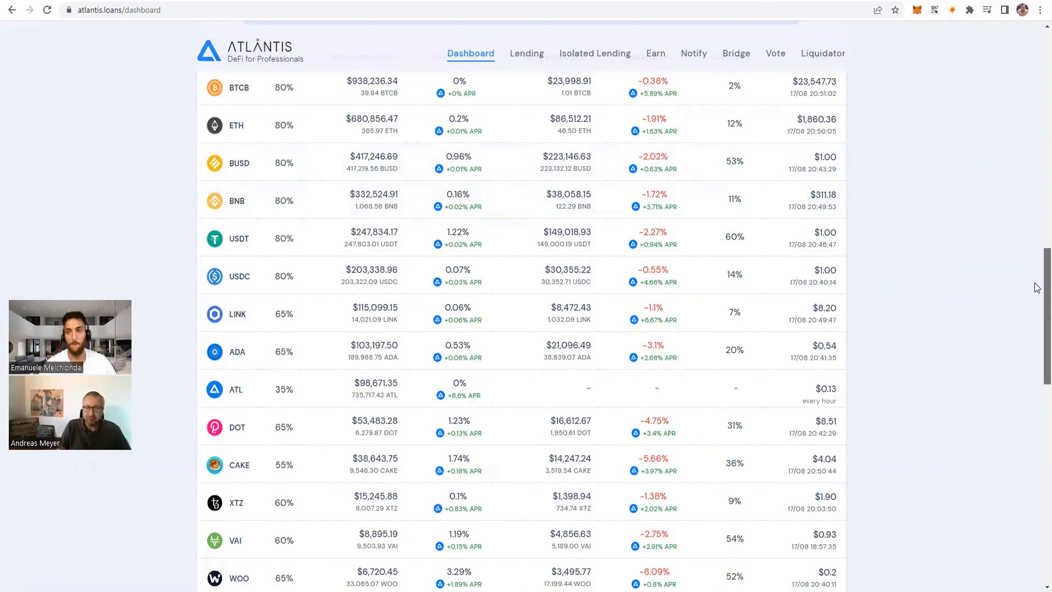
{"action": "left_click_drag", "start_coordinate": [1037, 287], "coordinate": [1037, 262]}
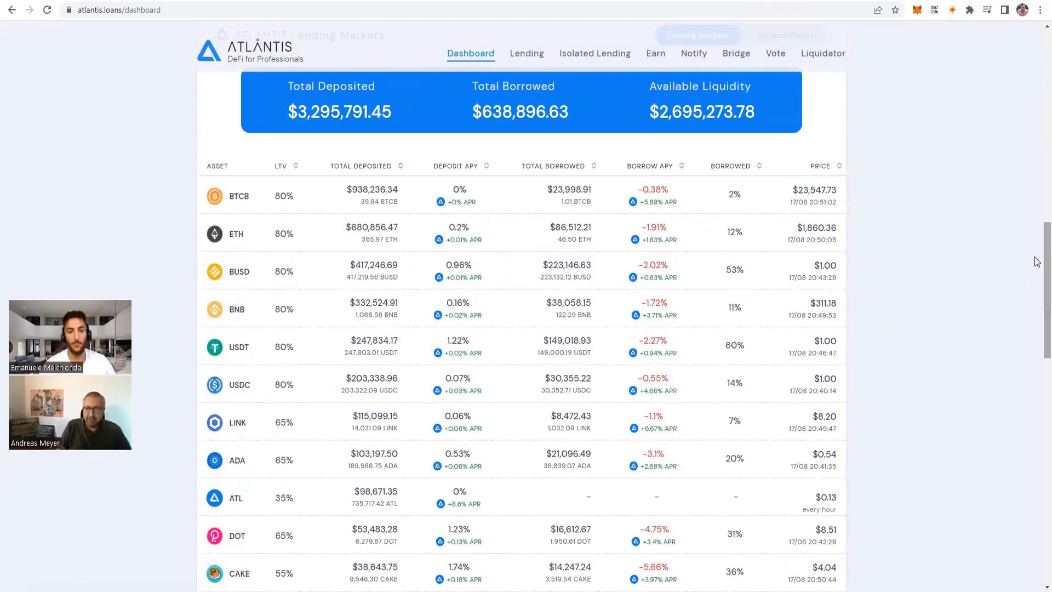
{"action": "left_click_drag", "start_coordinate": [1037, 262], "coordinate": [1037, 182]}
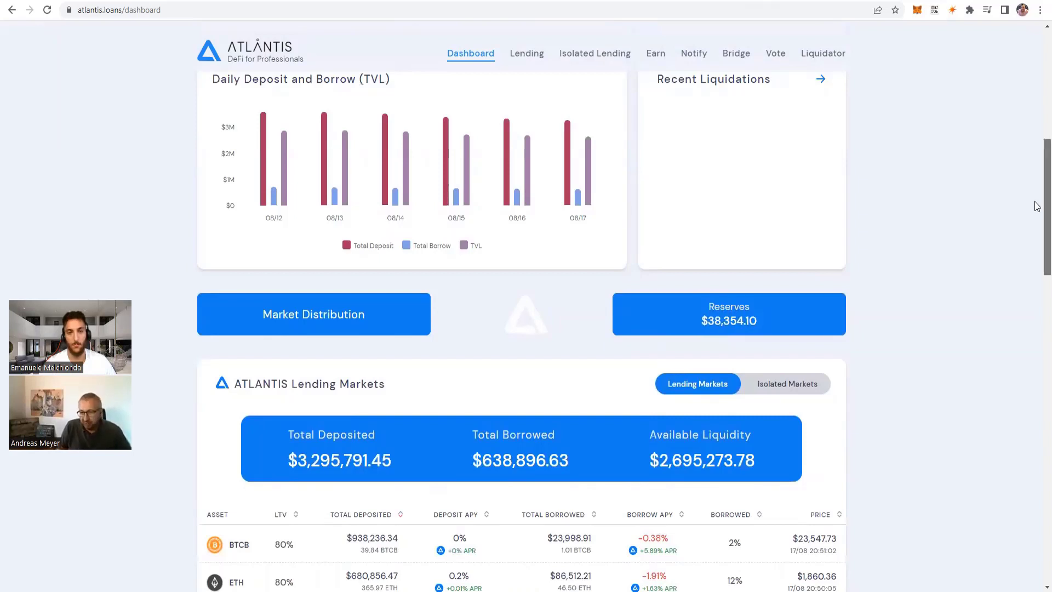
Reopen the BTCB market details, review the deposit and borrow rates with the Utilization vs APY chart, and close them.
{"action": "scroll", "coordinate": [1037, 206], "scroll_direction": "down", "scroll_amount": 3}
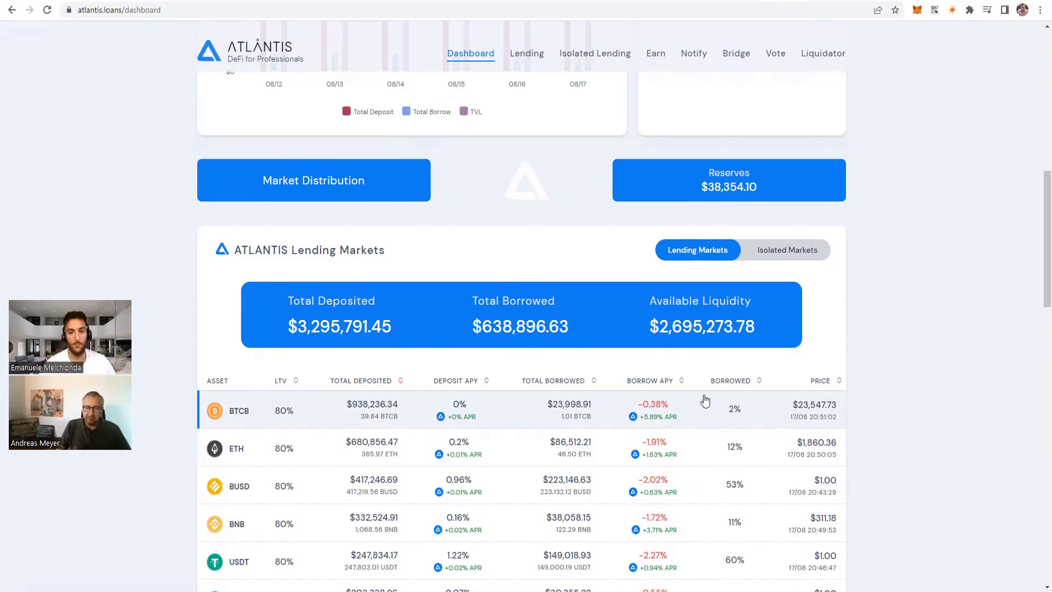
{"action": "left_click", "coordinate": [651, 420]}
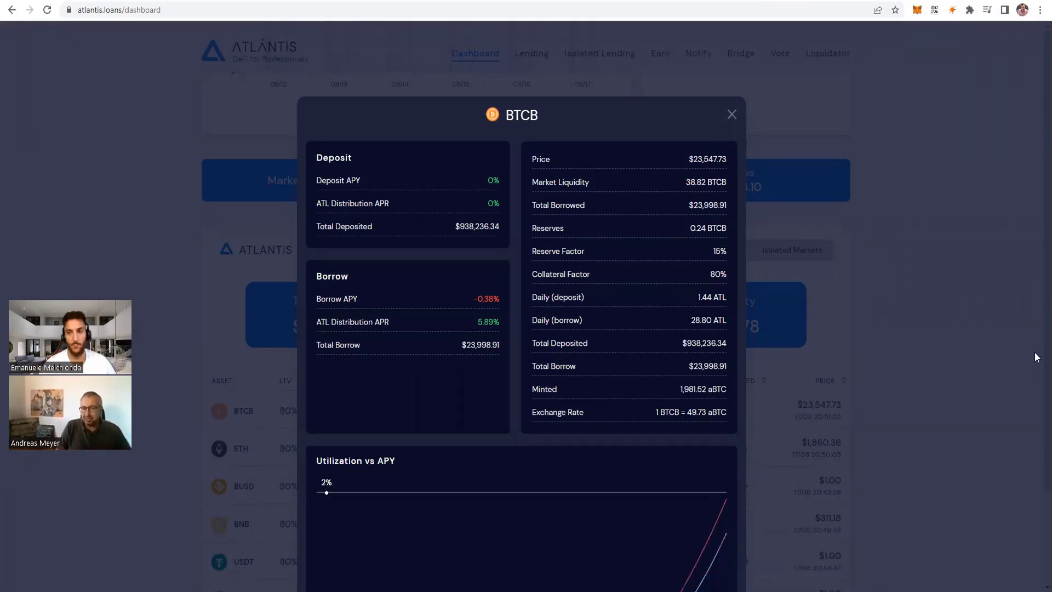
{"action": "left_click", "coordinate": [1034, 385]}
Look through the remaining assets in the lending markets table and return to the account overview.
{"action": "scroll", "coordinate": [1035, 386], "scroll_direction": "down", "scroll_amount": 10}
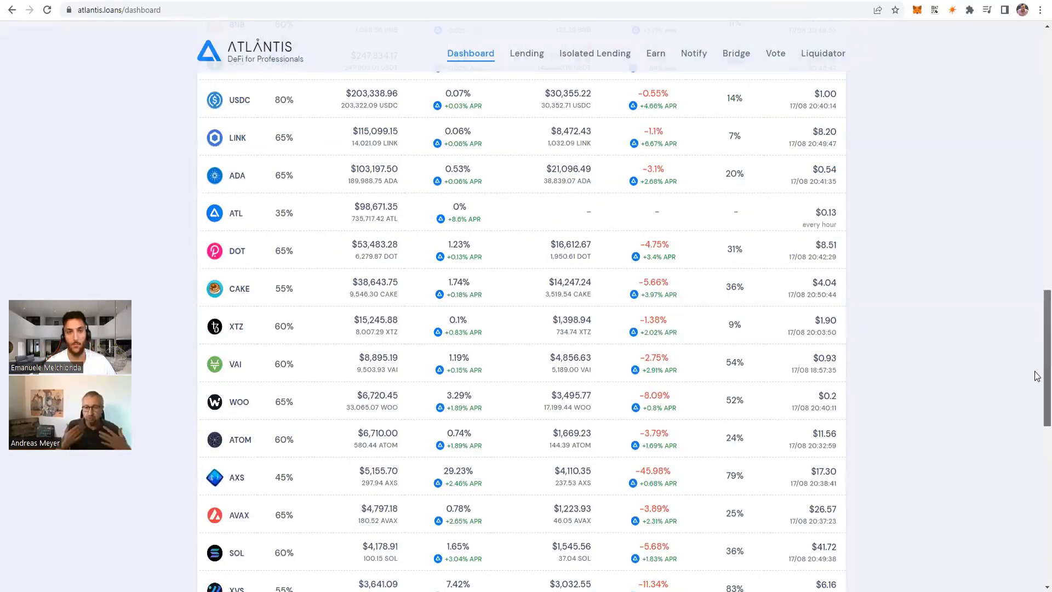
{"action": "scroll", "coordinate": [1037, 373], "scroll_direction": "up", "scroll_amount": 1}
{"action": "scroll", "coordinate": [1037, 360], "scroll_direction": "up", "scroll_amount": 5}
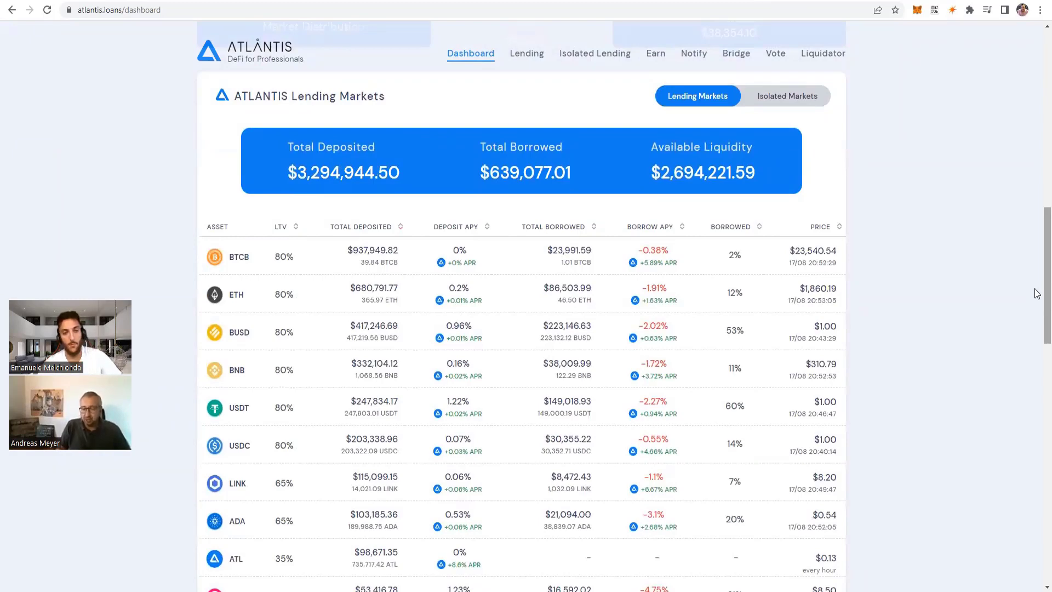
{"action": "scroll", "coordinate": [1037, 285], "scroll_direction": "up", "scroll_amount": 1}
{"action": "scroll", "coordinate": [1037, 281], "scroll_direction": "up", "scroll_amount": 9}
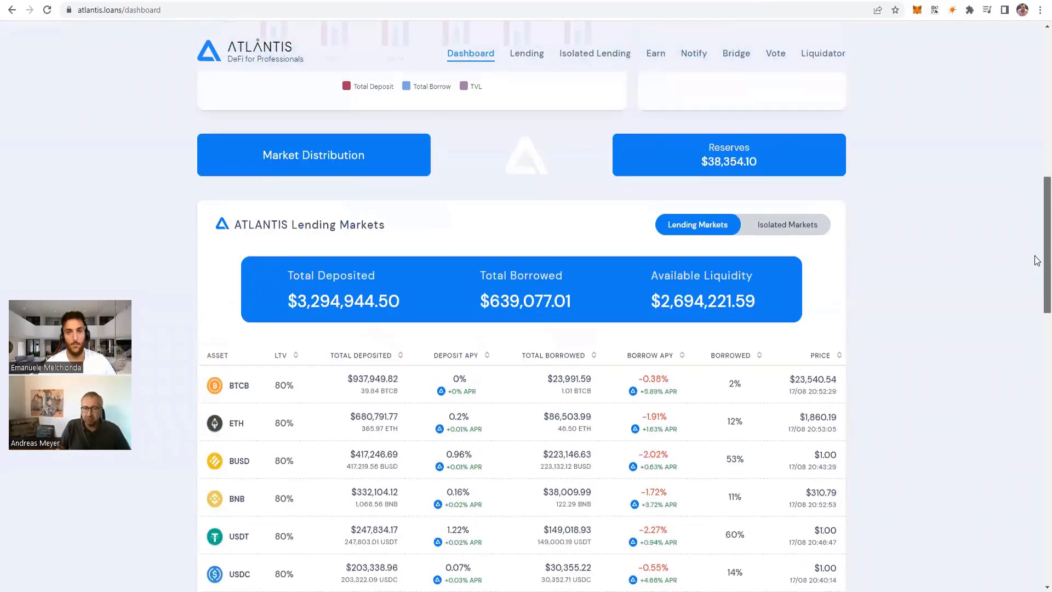
{"action": "scroll", "coordinate": [1037, 143], "scroll_direction": "up", "scroll_amount": 2}
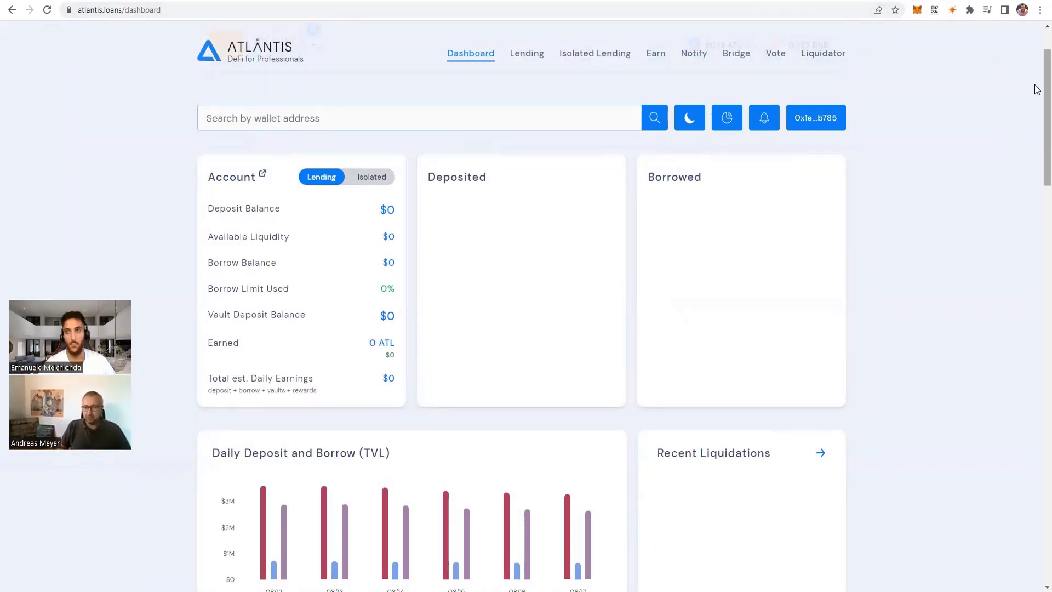
Switch to the Venus dashboard and view its account overview.
{"action": "scroll", "coordinate": [1037, 82], "scroll_direction": "up", "scroll_amount": 2}
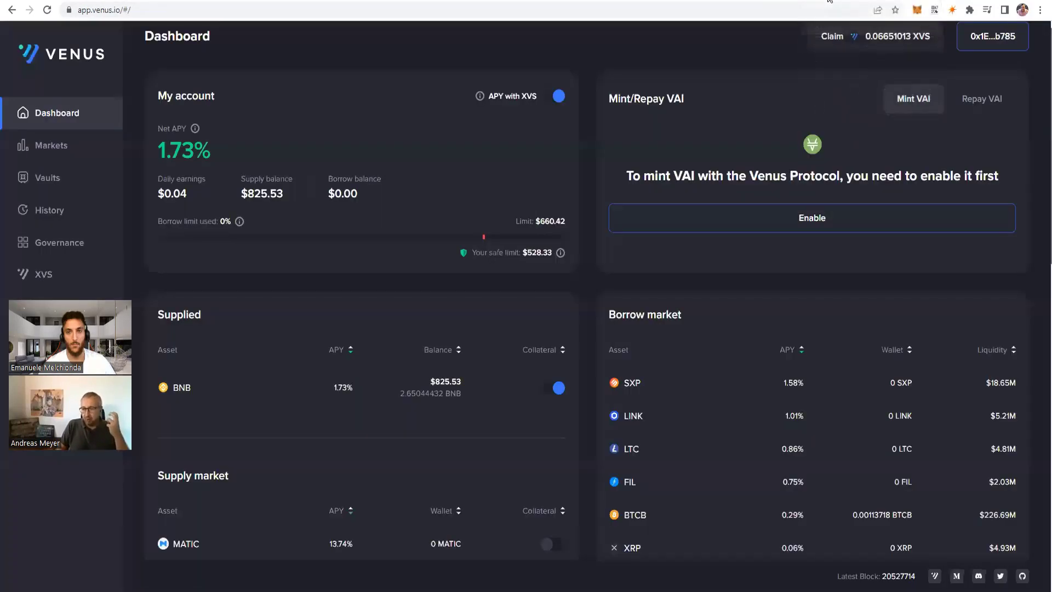
{"action": "left_click", "coordinate": [829, 1]}
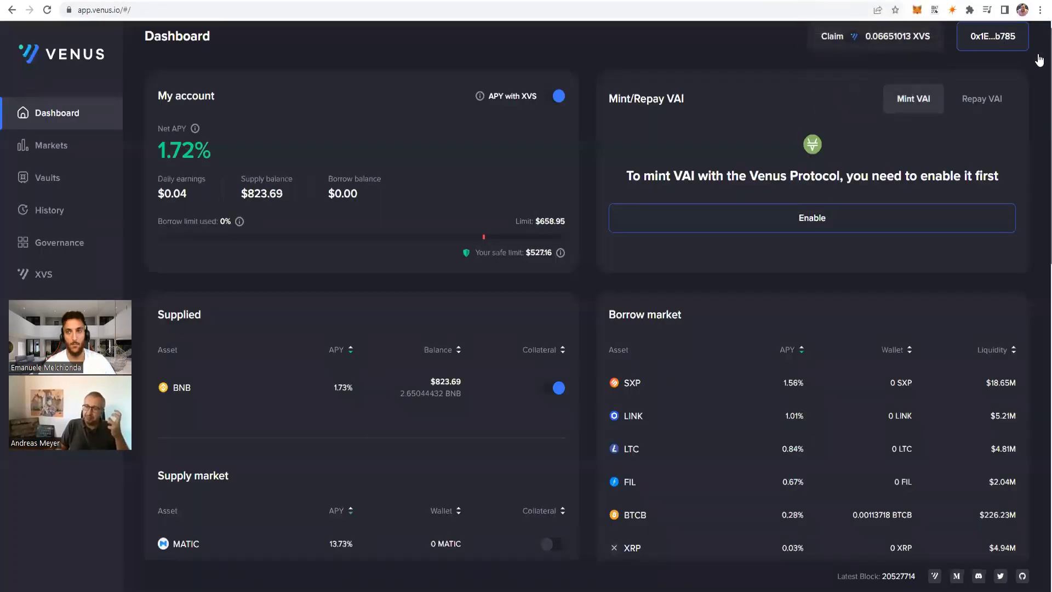
{"action": "scroll", "coordinate": [1035, 57], "scroll_direction": "up", "scroll_amount": 1}
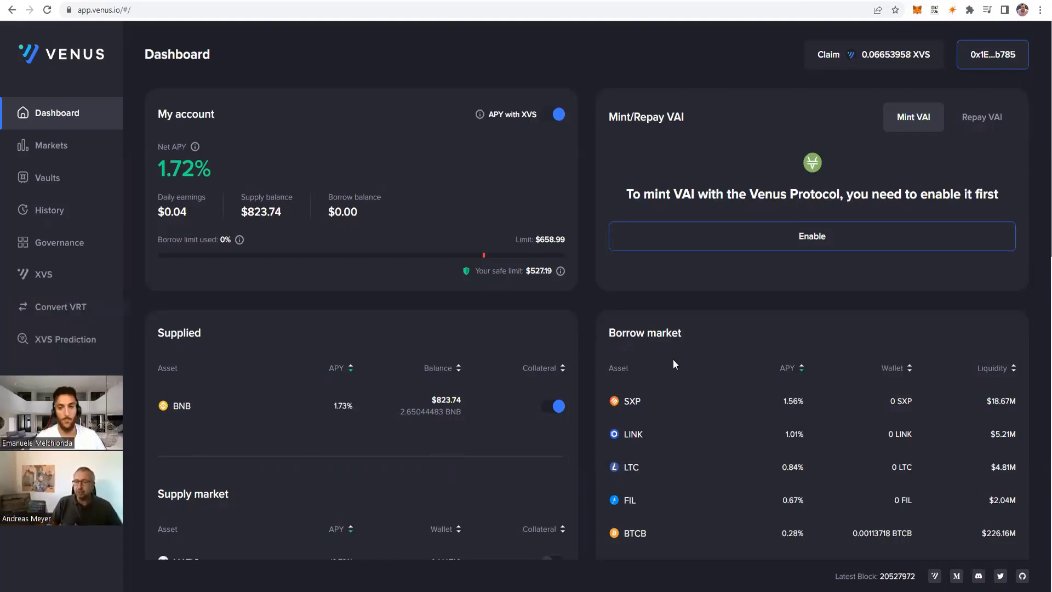
View the BTCB borrow and distribution APY from the Venus borrow market and close the dialog.
{"action": "scroll", "coordinate": [1036, 240], "scroll_direction": "down", "scroll_amount": 3}
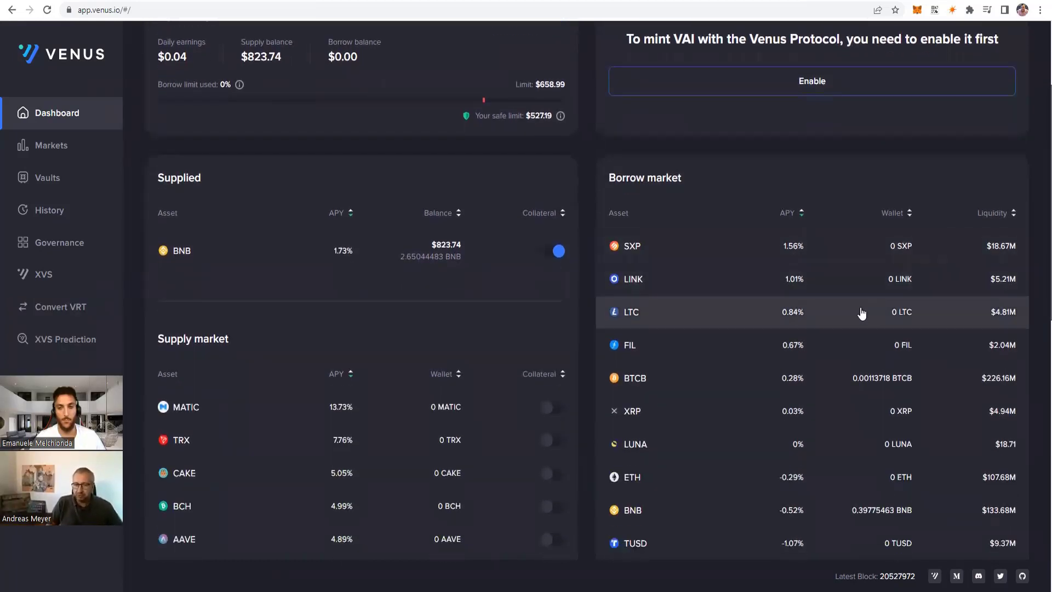
{"action": "left_click", "coordinate": [737, 376]}
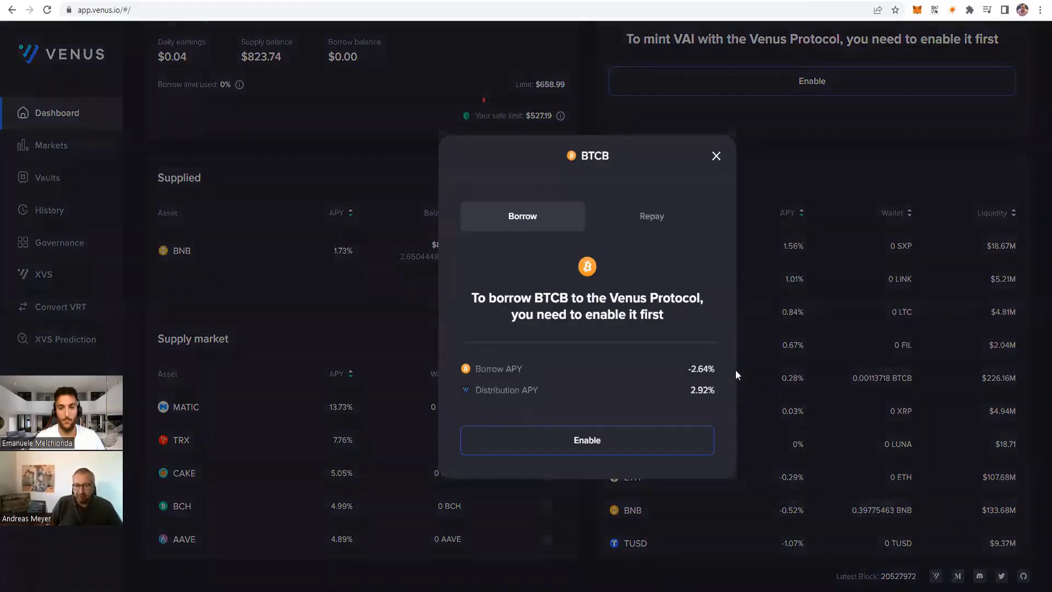
{"action": "left_click", "coordinate": [717, 156]}
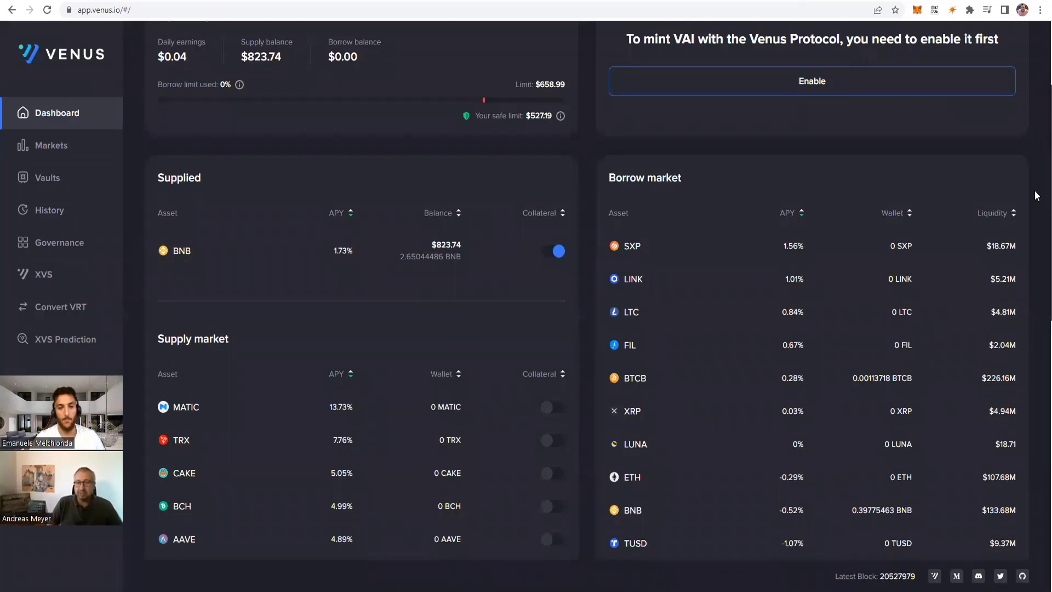
Compare the APY of the assets in the Venus supply and borrow markets and return to the account summary.
{"action": "scroll", "coordinate": [1037, 195], "scroll_direction": "down", "scroll_amount": 1}
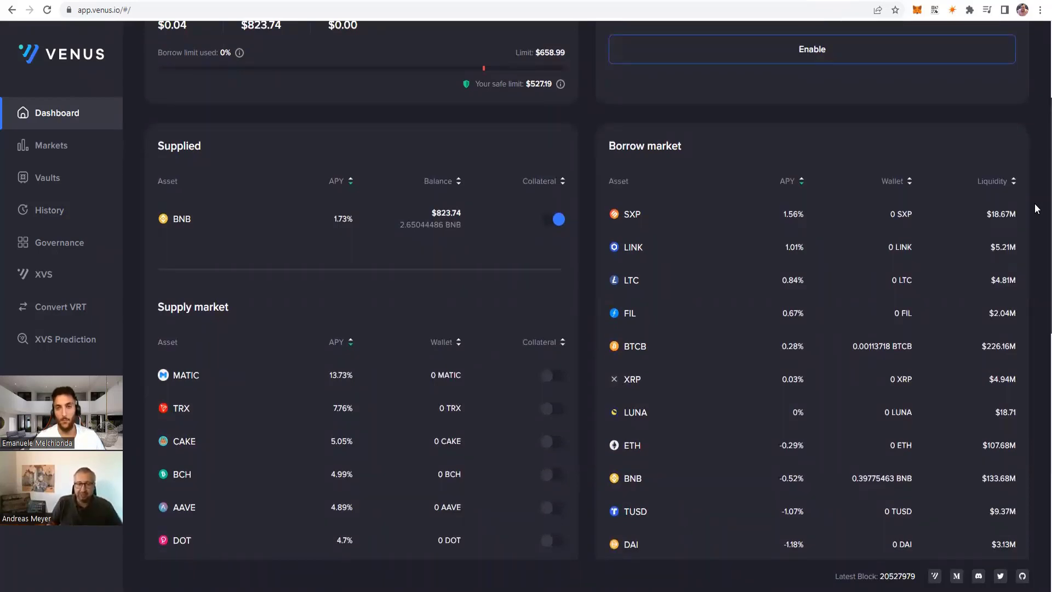
{"action": "scroll", "coordinate": [1038, 214], "scroll_direction": "down", "scroll_amount": 1}
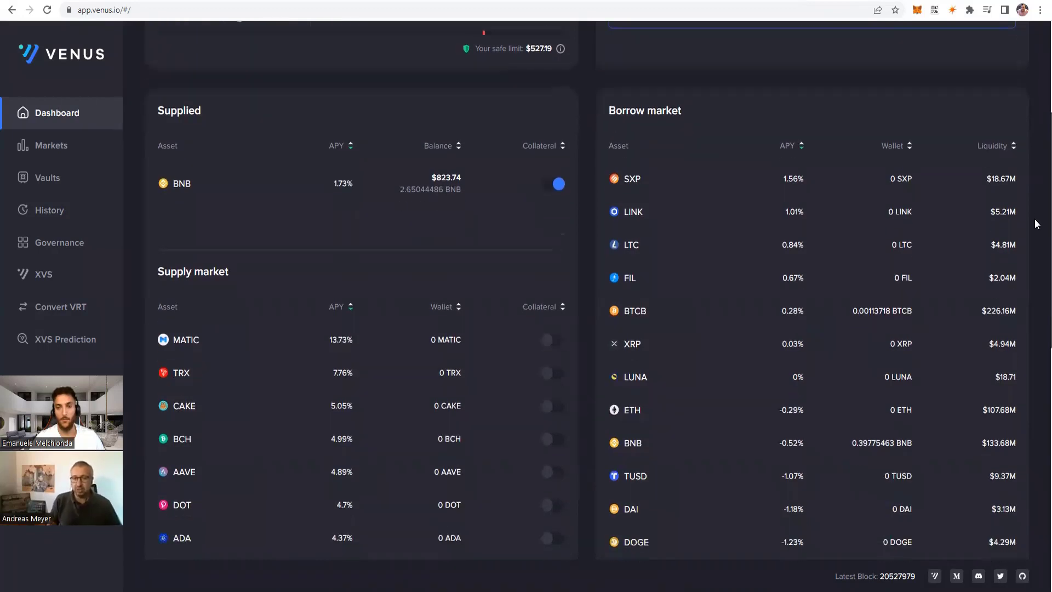
{"action": "scroll", "coordinate": [1037, 225], "scroll_direction": "down", "scroll_amount": 1}
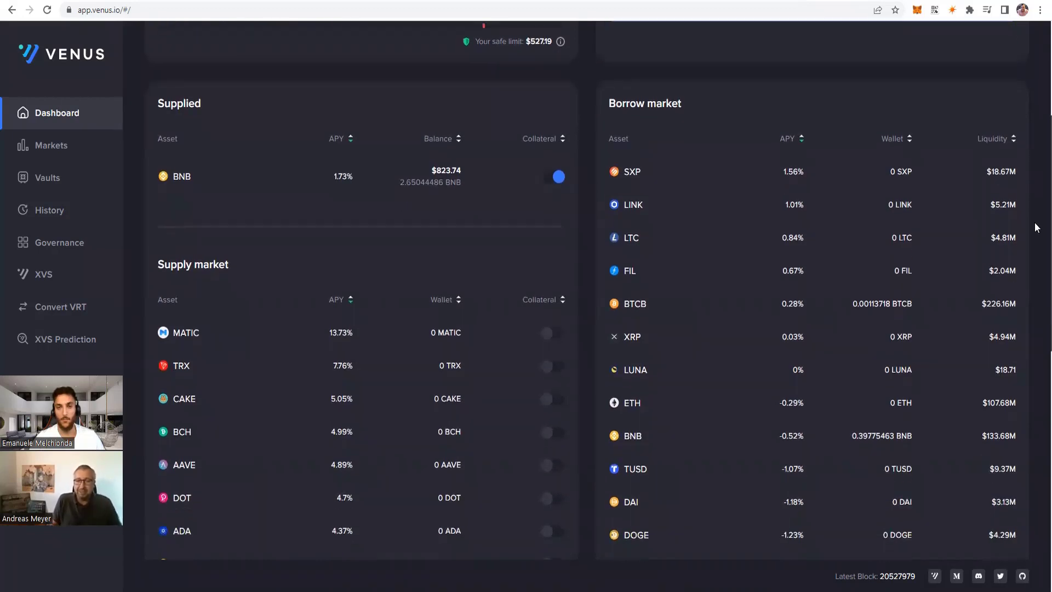
{"action": "scroll", "coordinate": [1036, 227], "scroll_direction": "down", "scroll_amount": 1}
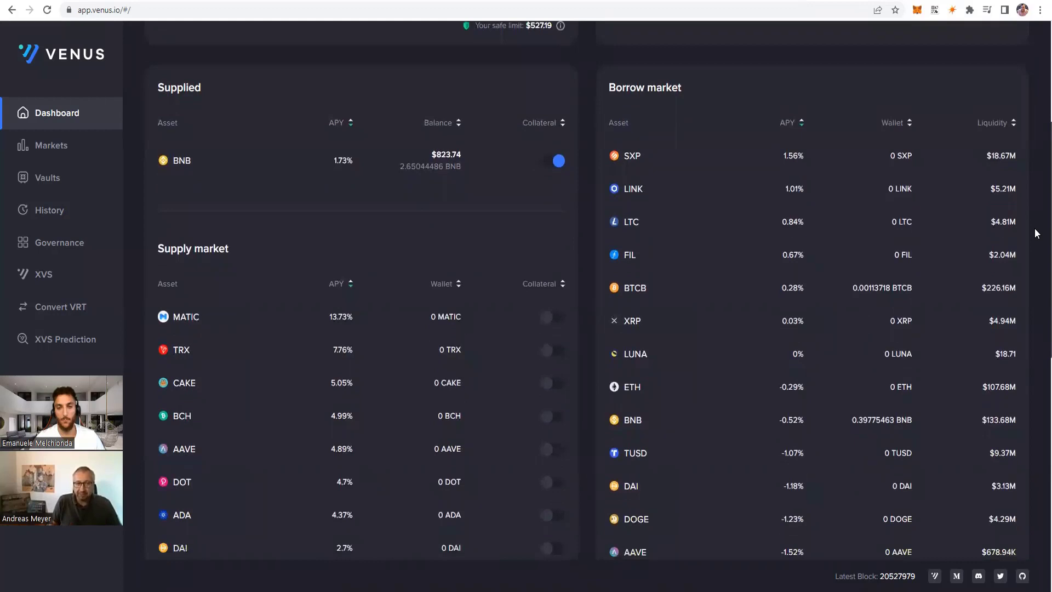
{"action": "scroll", "coordinate": [1036, 228], "scroll_direction": "up", "scroll_amount": 3}
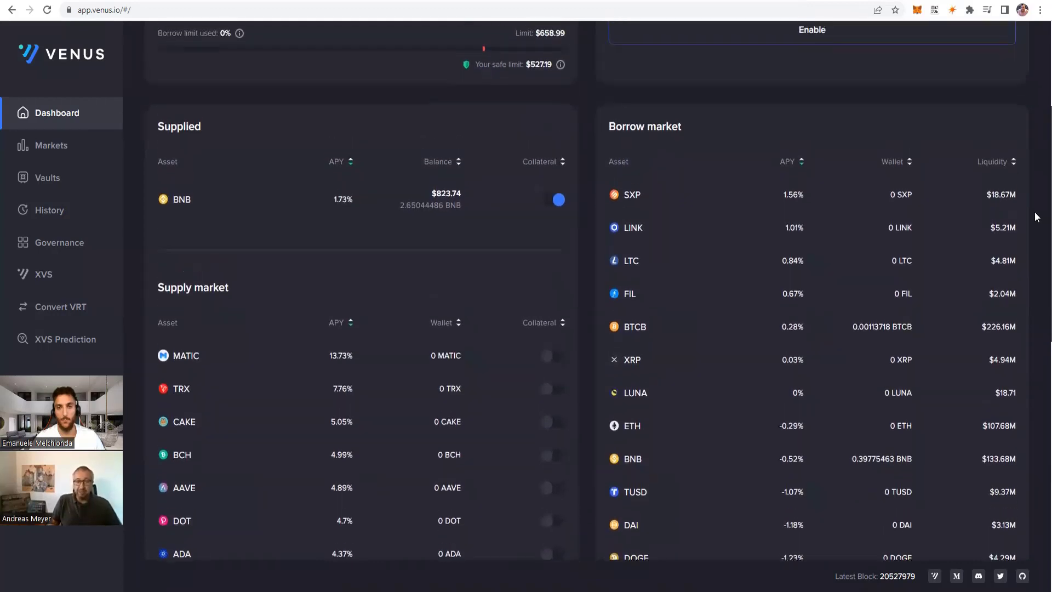
{"action": "scroll", "coordinate": [1037, 176], "scroll_direction": "up", "scroll_amount": 1}
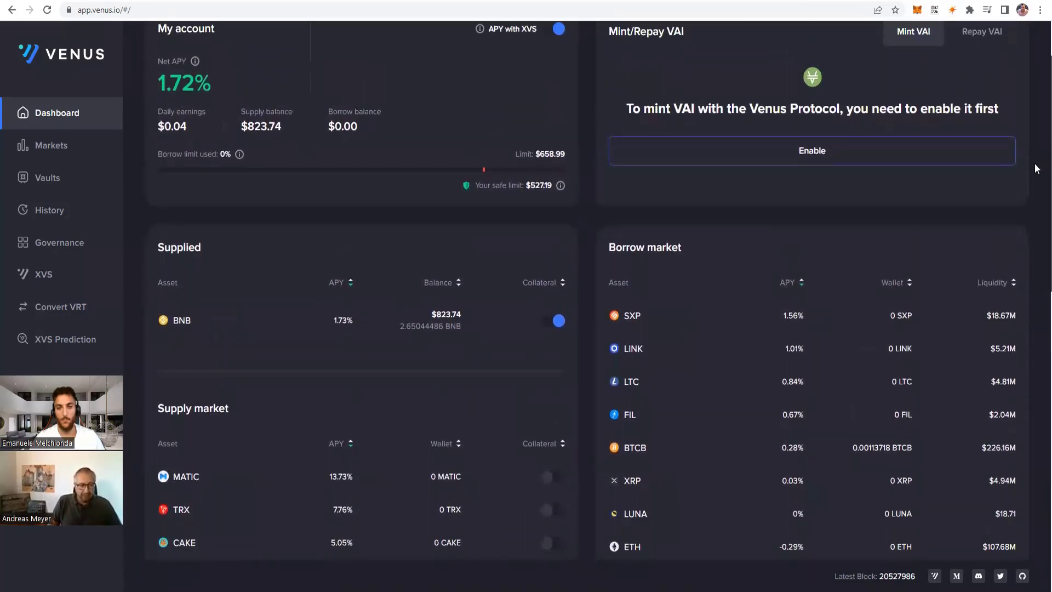
{"action": "scroll", "coordinate": [1037, 165], "scroll_direction": "up", "scroll_amount": 2}
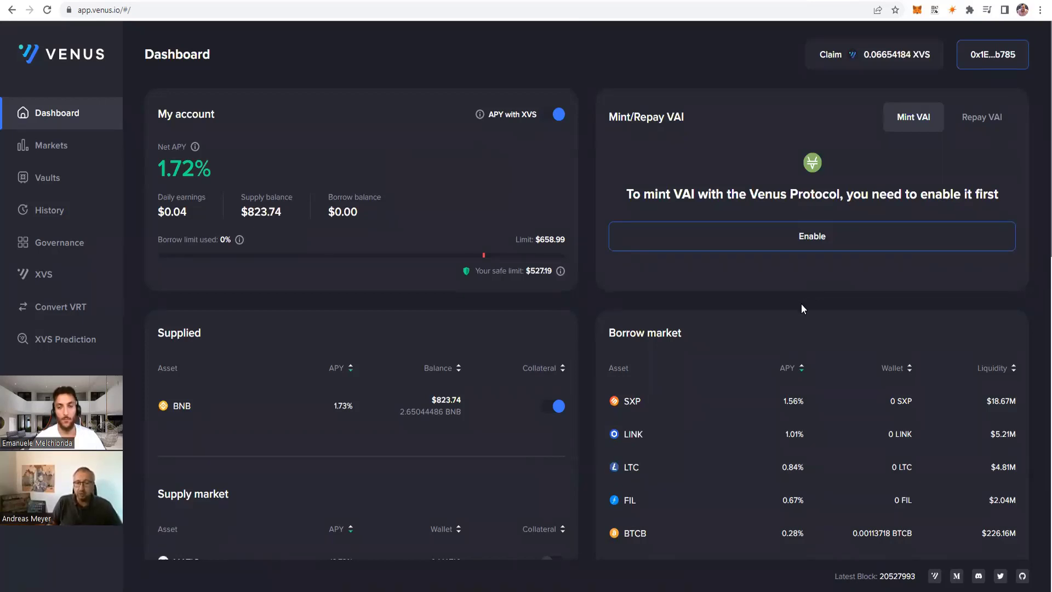
View the BTCB supply and distribution APY from the Venus supply market and close the dialog.
{"action": "scroll", "coordinate": [1035, 219], "scroll_direction": "down", "scroll_amount": 2}
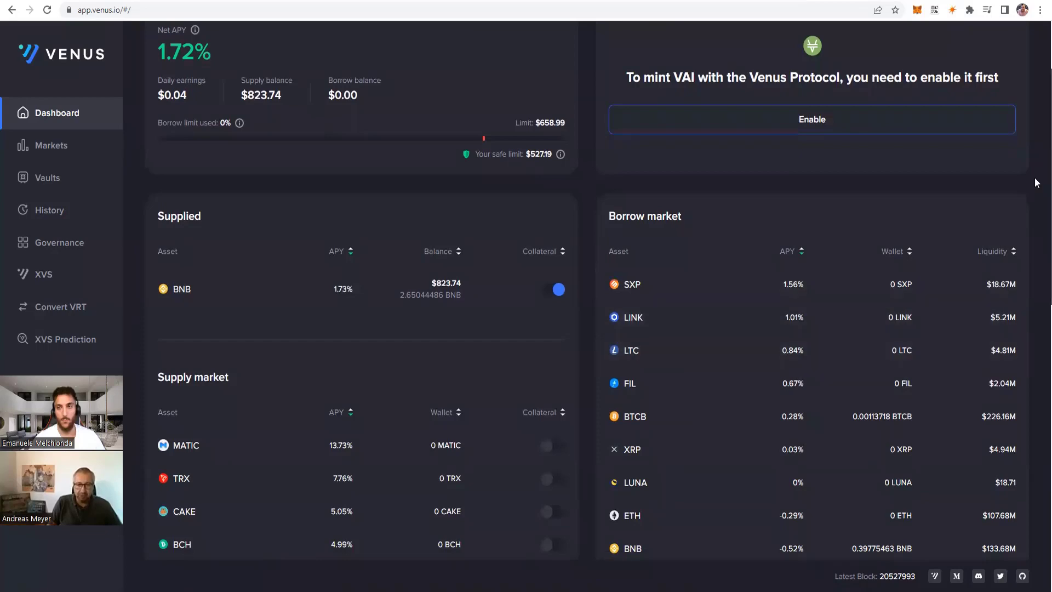
{"action": "scroll", "coordinate": [1035, 225], "scroll_direction": "down", "scroll_amount": 5}
{"action": "scroll", "coordinate": [1037, 305], "scroll_direction": "down", "scroll_amount": 5}
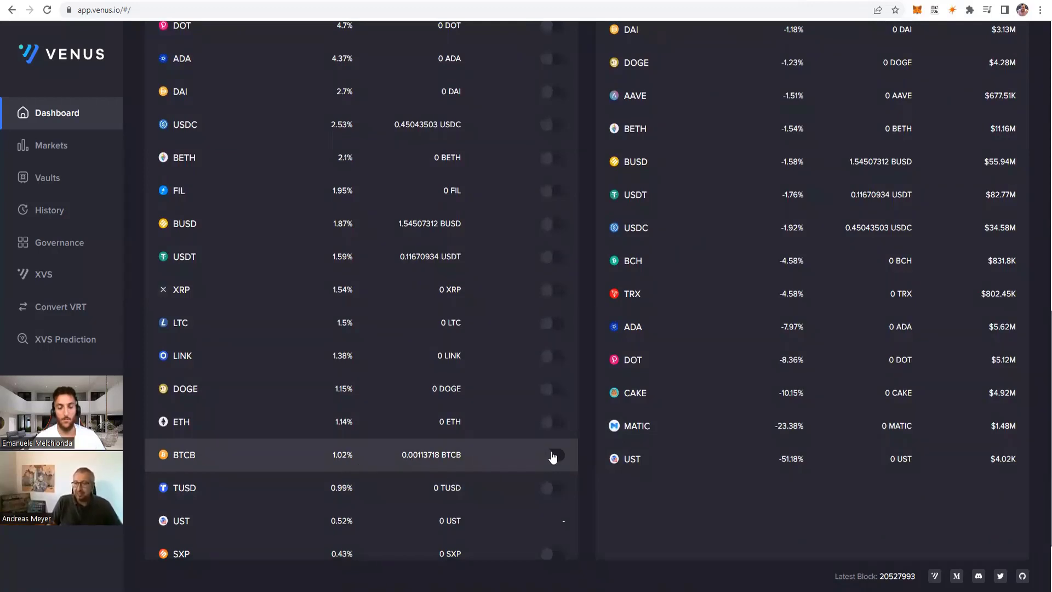
{"action": "left_click", "coordinate": [382, 463]}
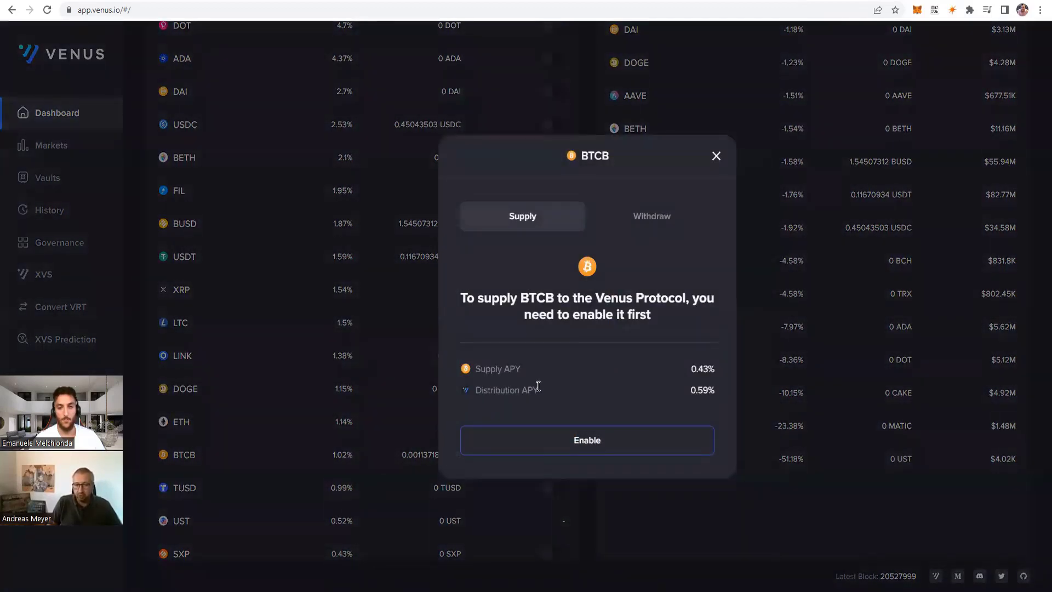
{"action": "left_click_drag", "start_coordinate": [643, 399], "coordinate": [500, 389]}
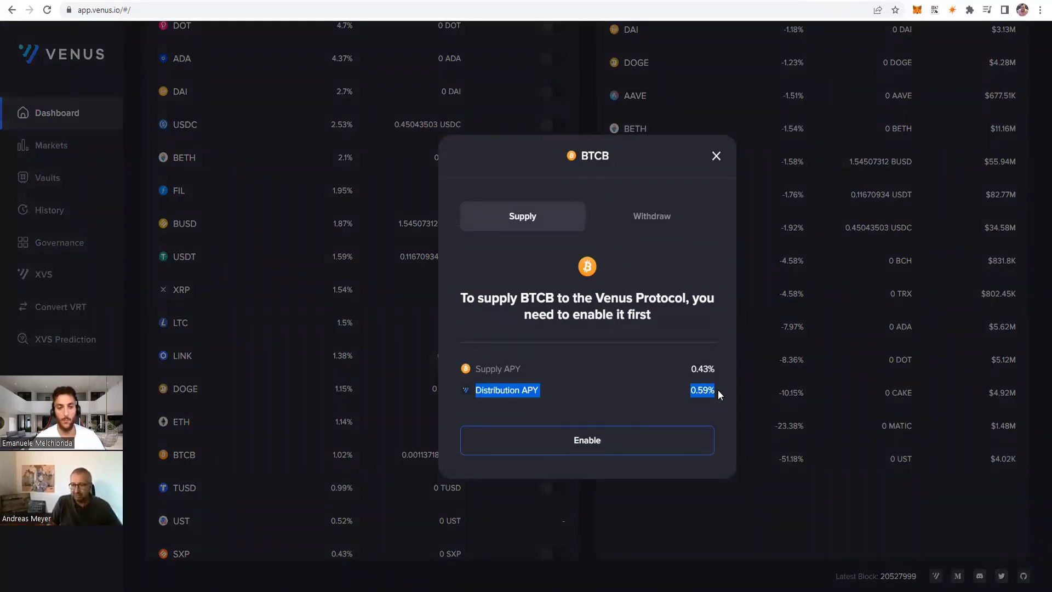
{"action": "left_click", "coordinate": [718, 389]}
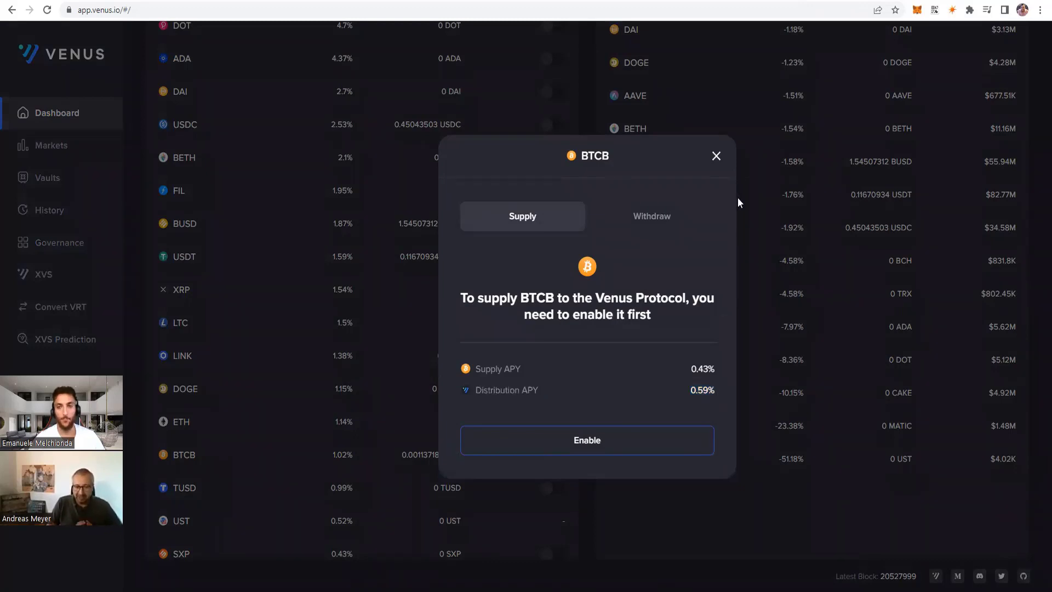
{"action": "left_click", "coordinate": [717, 157]}
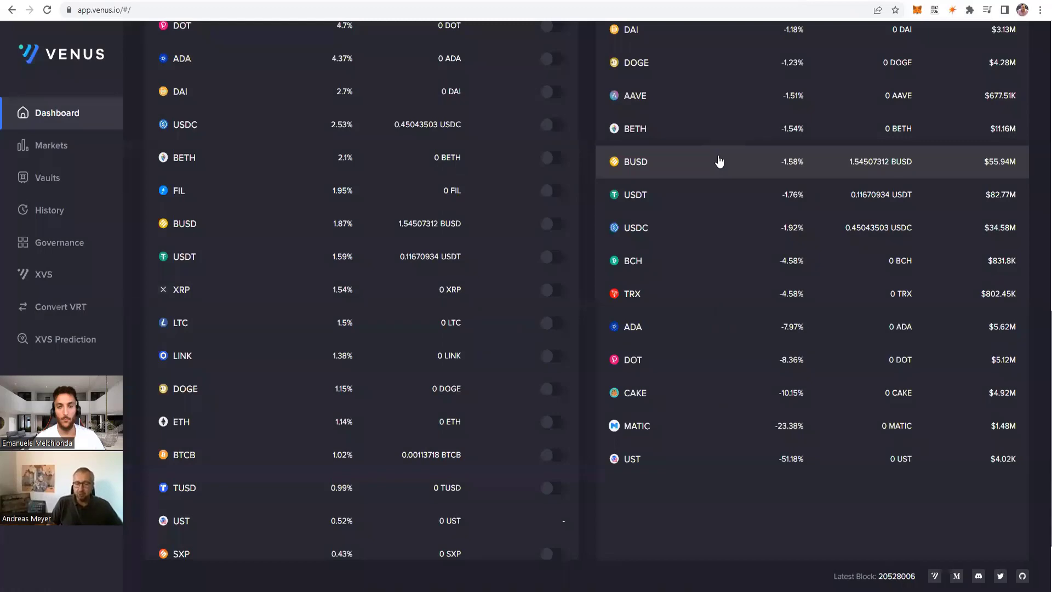
Check the BTCB borrow and distribution APY in the borrow market again and close the dialog.
{"action": "scroll", "coordinate": [1036, 348], "scroll_direction": "up", "scroll_amount": 7}
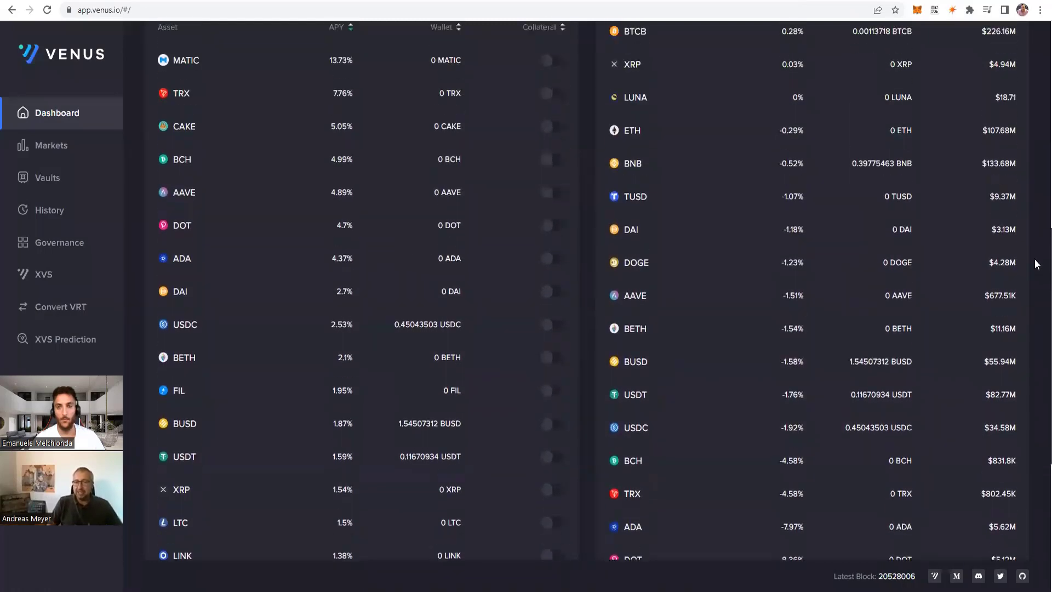
{"action": "scroll", "coordinate": [1035, 181], "scroll_direction": "up", "scroll_amount": 4}
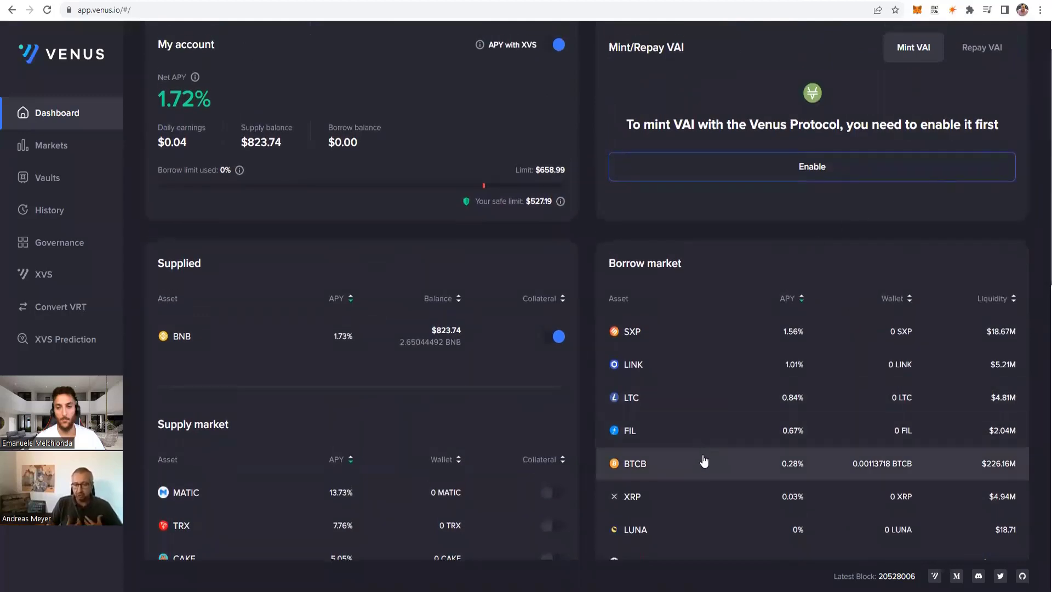
{"action": "left_click", "coordinate": [794, 463]}
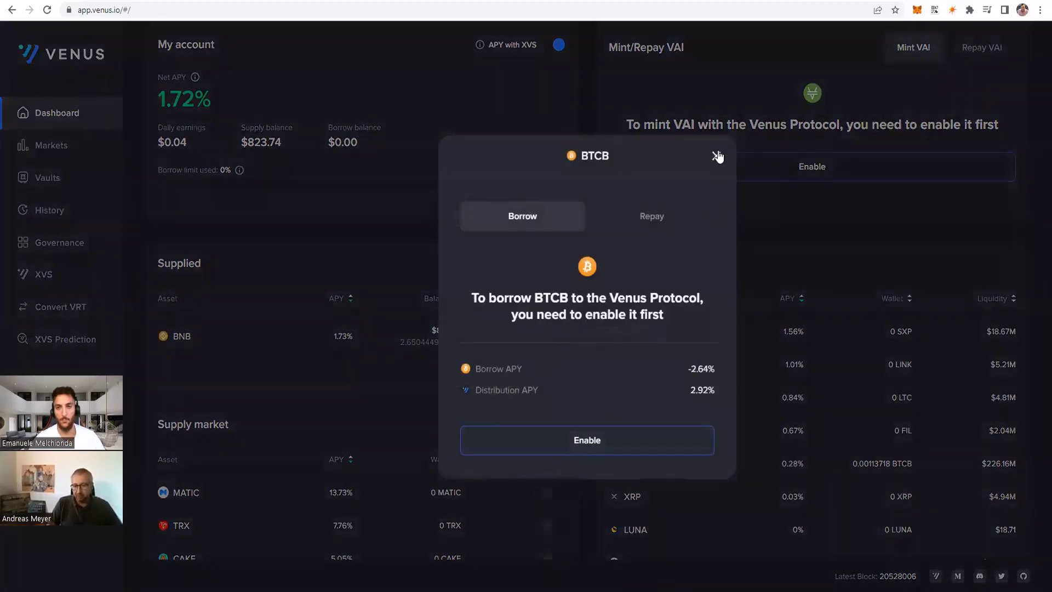
{"action": "left_click", "coordinate": [716, 156]}
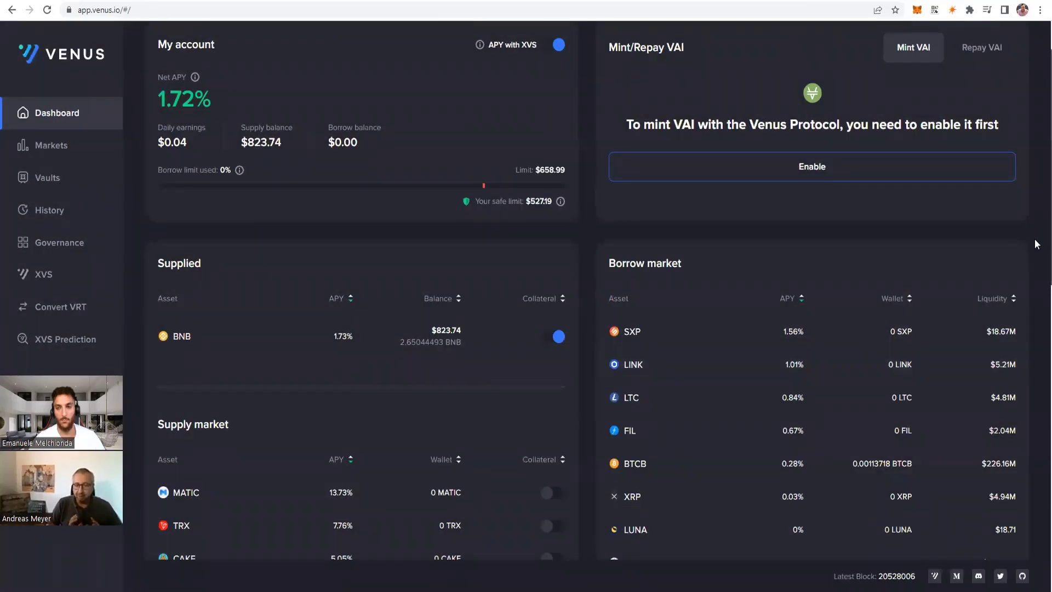
View the BNB borrow and distribution APY from the borrow market, close the dialog and return to the account overview.
{"action": "scroll", "coordinate": [1037, 244], "scroll_direction": "down", "scroll_amount": 4}
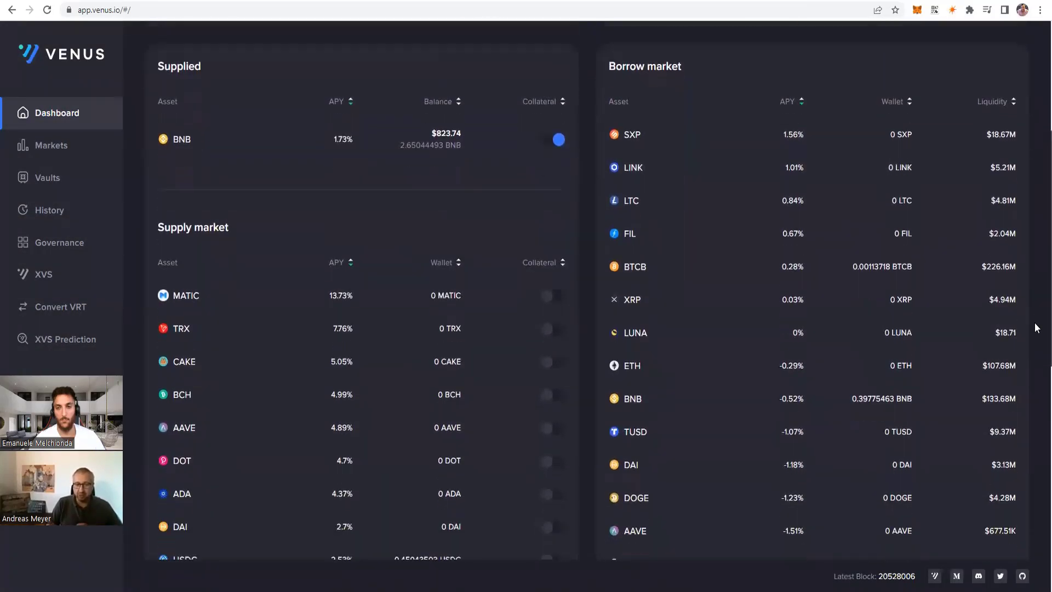
{"action": "scroll", "coordinate": [1038, 328], "scroll_direction": "down", "scroll_amount": 3}
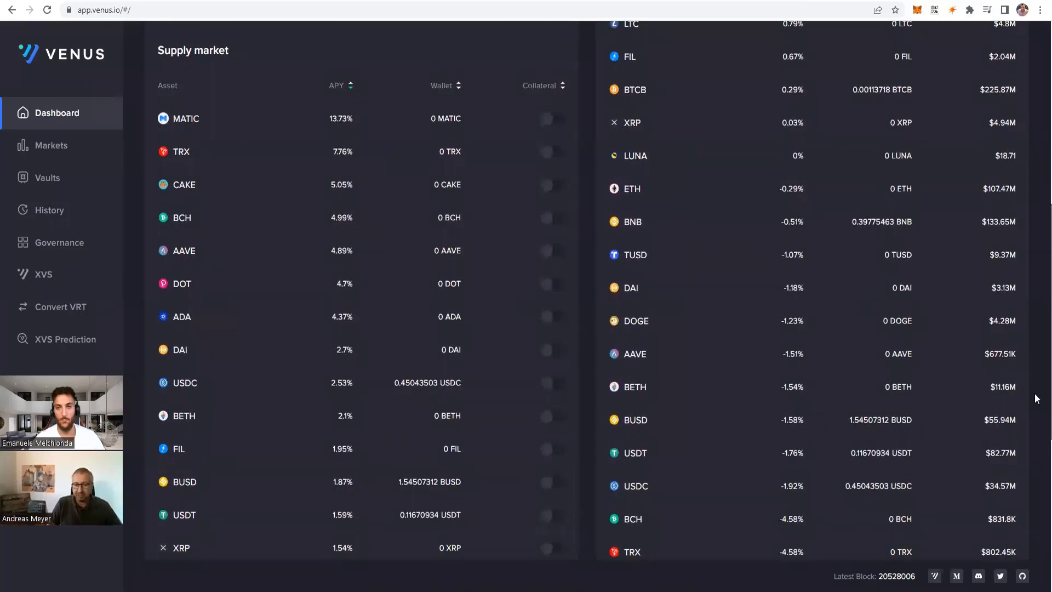
{"action": "left_click", "coordinate": [809, 233]}
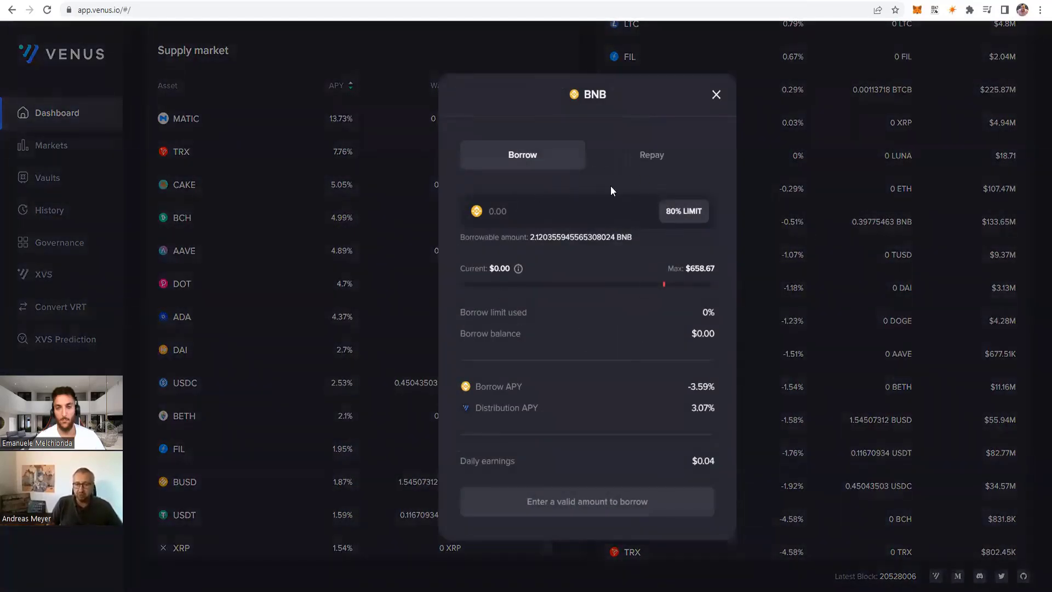
{"action": "left_click", "coordinate": [716, 94]}
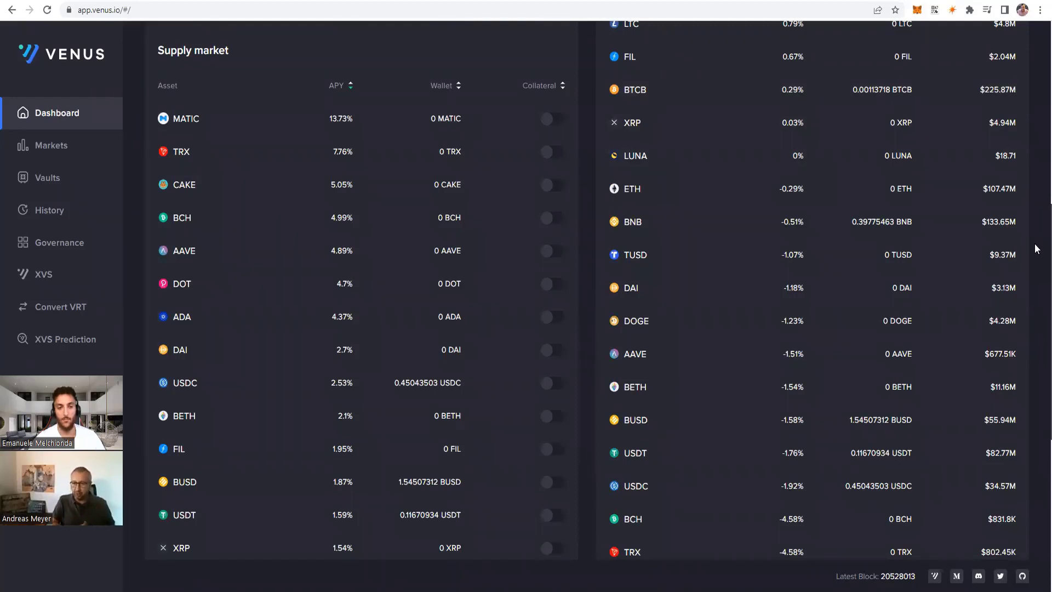
{"action": "scroll", "coordinate": [1035, 249], "scroll_direction": "up", "scroll_amount": 3}
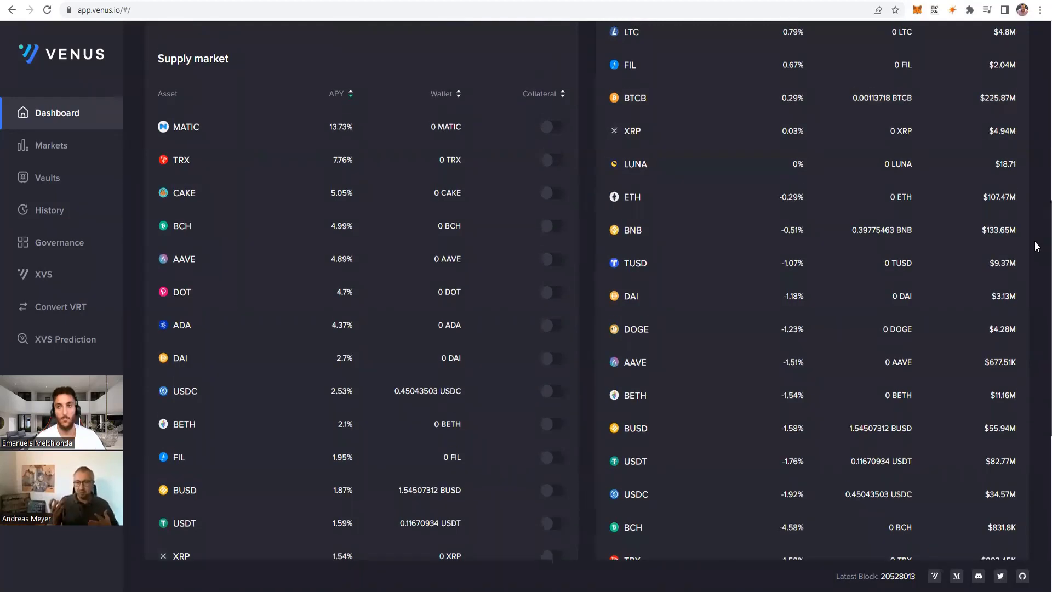
{"action": "scroll", "coordinate": [1036, 177], "scroll_direction": "up", "scroll_amount": 5}
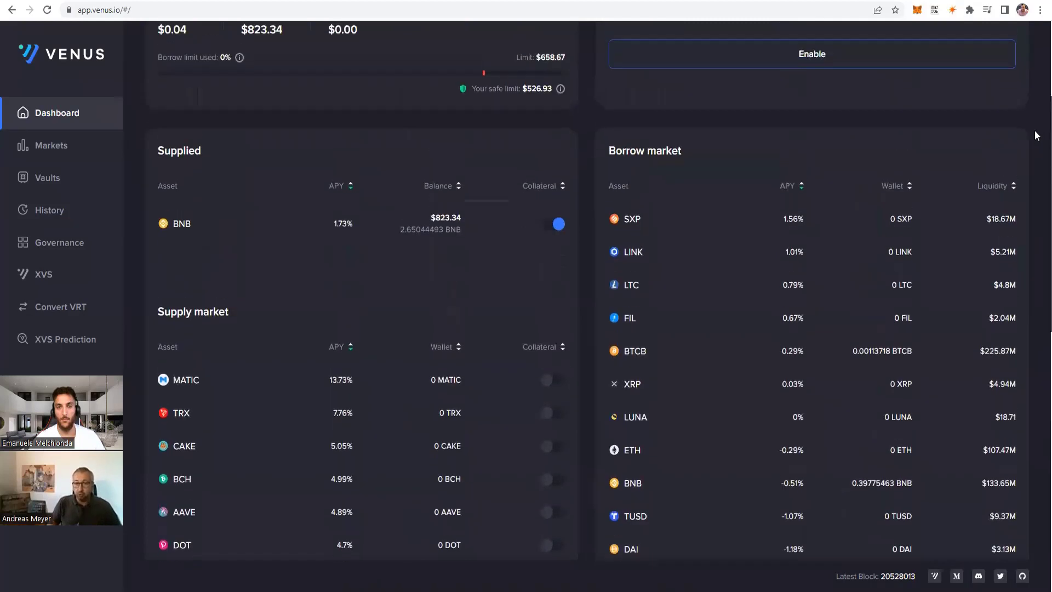
{"action": "scroll", "coordinate": [1037, 76], "scroll_direction": "up", "scroll_amount": 1}
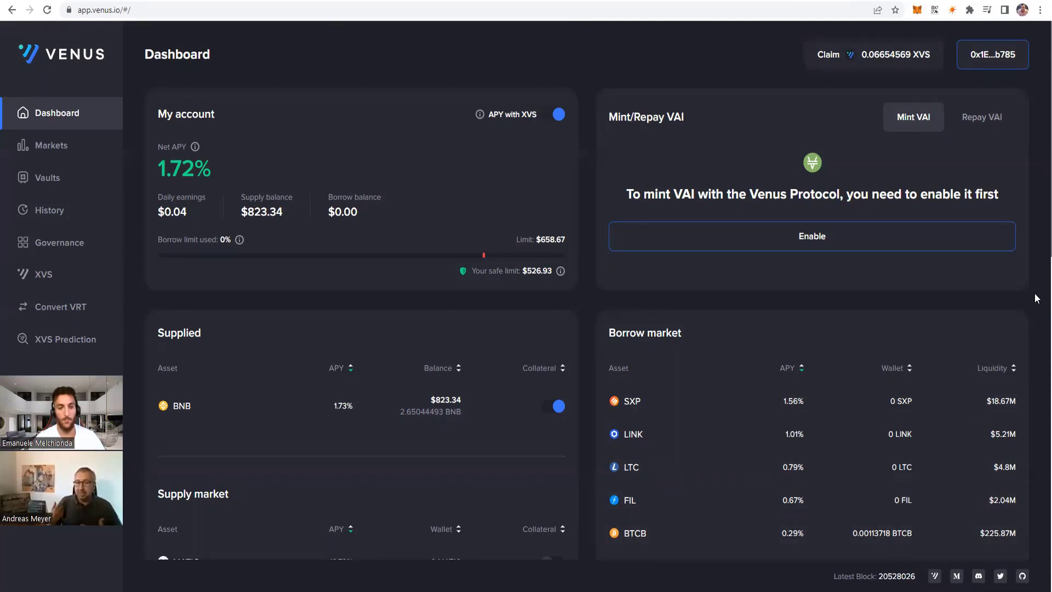
Preview borrowing 1.5 BNB from the borrow market, close the dialog without submitting and return to the account overview.
{"action": "scroll", "coordinate": [1037, 143], "scroll_direction": "down", "scroll_amount": 2}
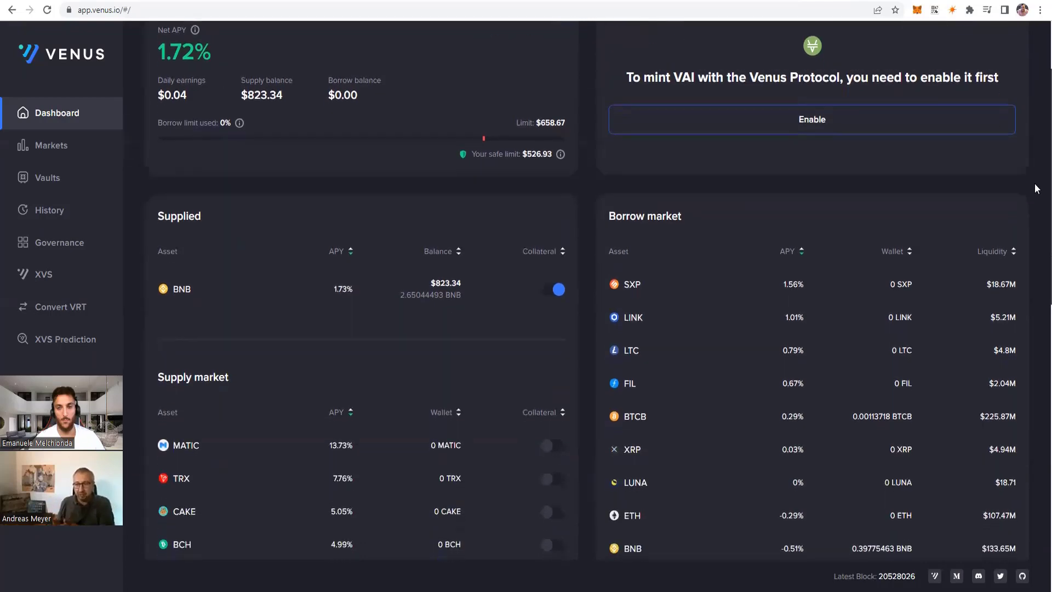
{"action": "scroll", "coordinate": [1037, 188], "scroll_direction": "down", "scroll_amount": 1}
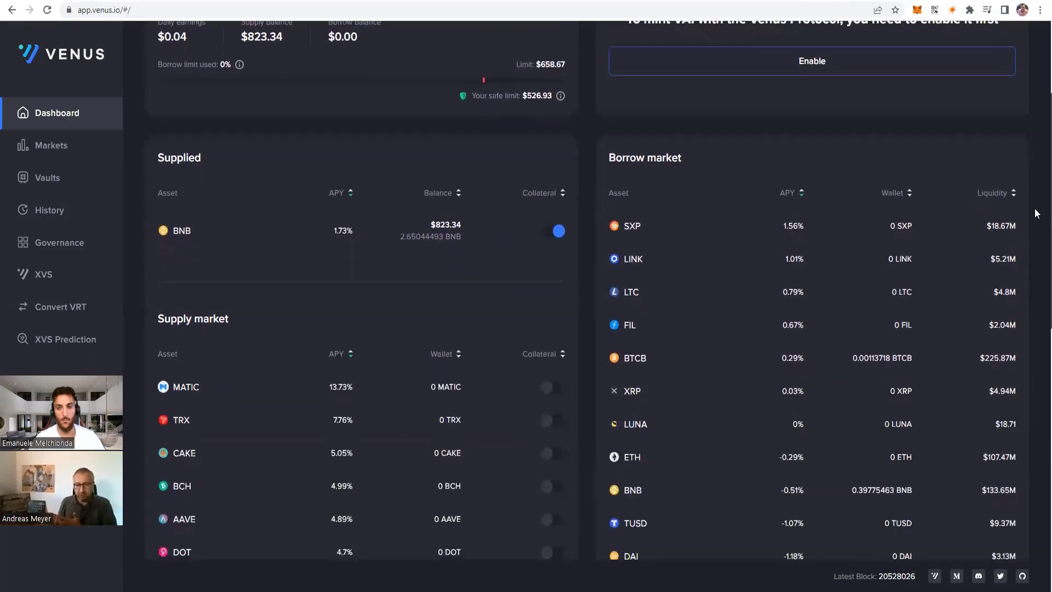
{"action": "left_click", "coordinate": [764, 486]}
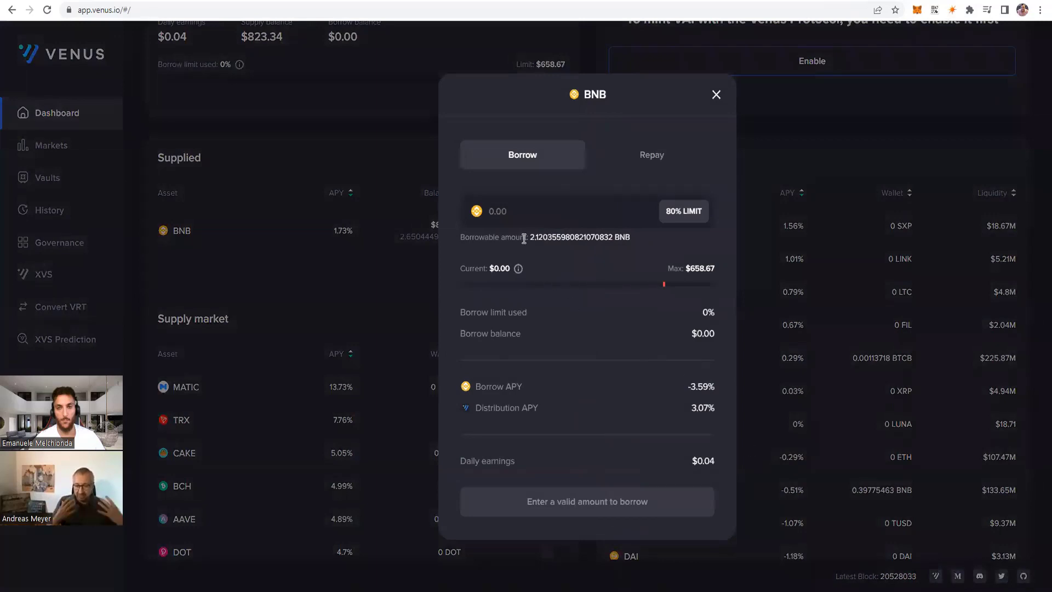
{"action": "left_click", "coordinate": [557, 221]}
{"action": "type", "text": "1.5"}
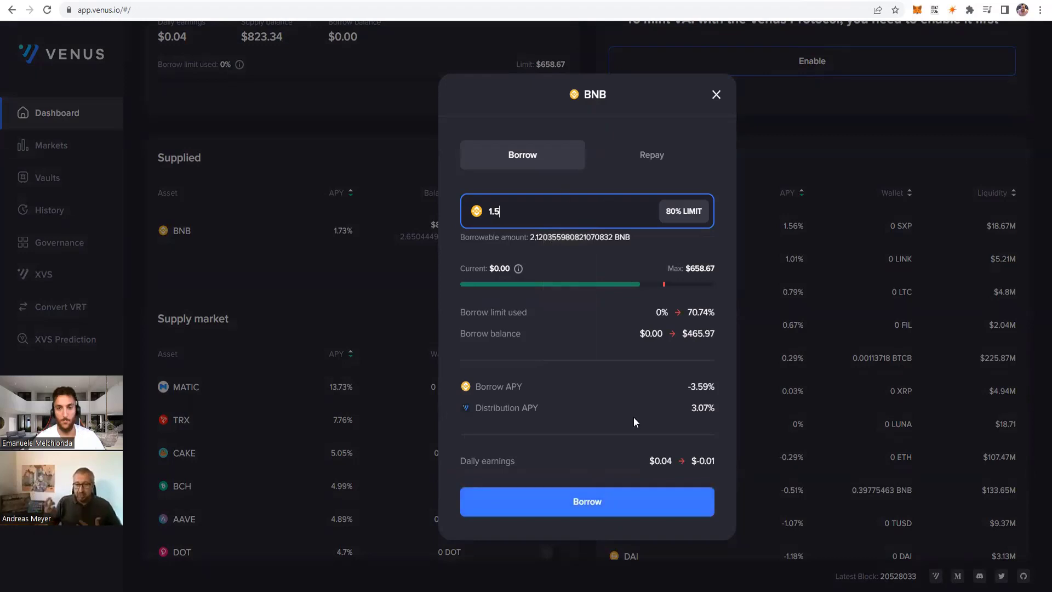
{"action": "left_click", "coordinate": [716, 96]}
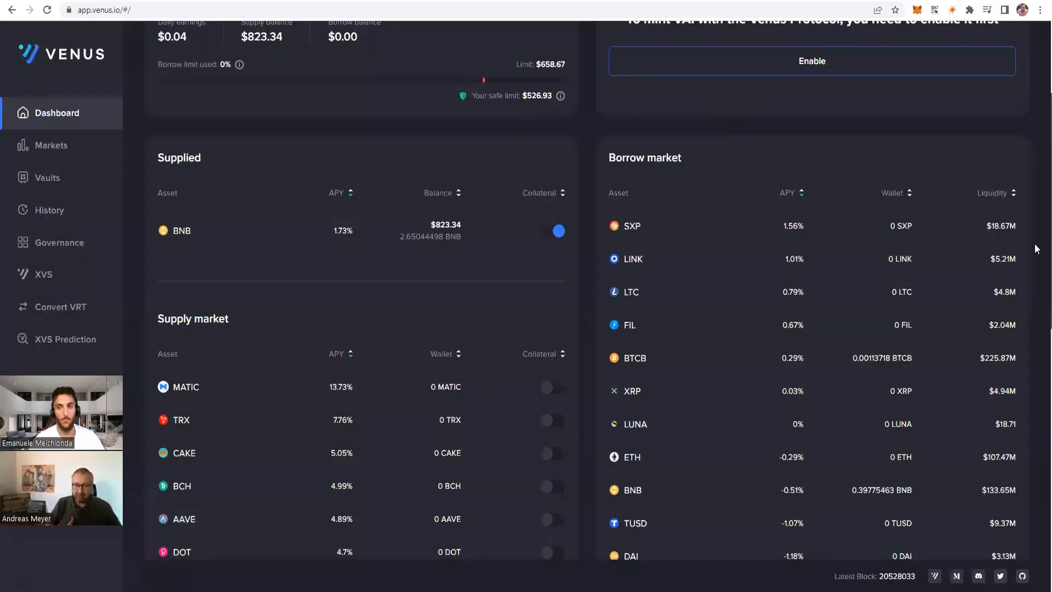
{"action": "scroll", "coordinate": [1036, 221], "scroll_direction": "up", "scroll_amount": 1}
{"action": "scroll", "coordinate": [1036, 221], "scroll_direction": "up", "scroll_amount": 2}
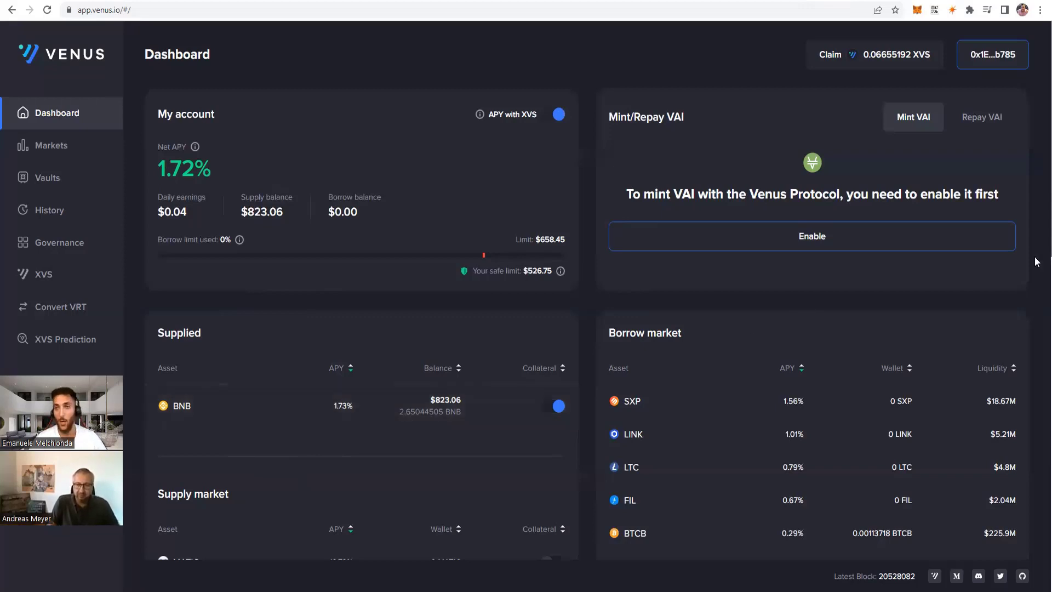
Open BUSD in the borrow market and set the amount to borrow to 400.
{"action": "scroll", "coordinate": [1036, 247], "scroll_direction": "down", "scroll_amount": 2}
{"action": "scroll", "coordinate": [1036, 296], "scroll_direction": "down", "scroll_amount": 2}
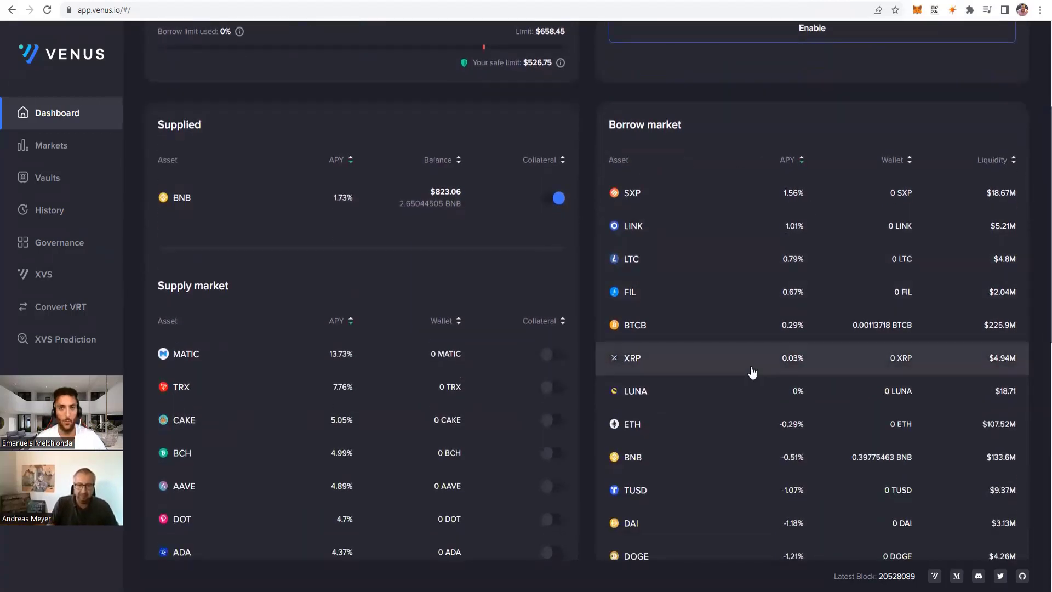
{"action": "scroll", "coordinate": [1036, 244], "scroll_direction": "down", "scroll_amount": 1}
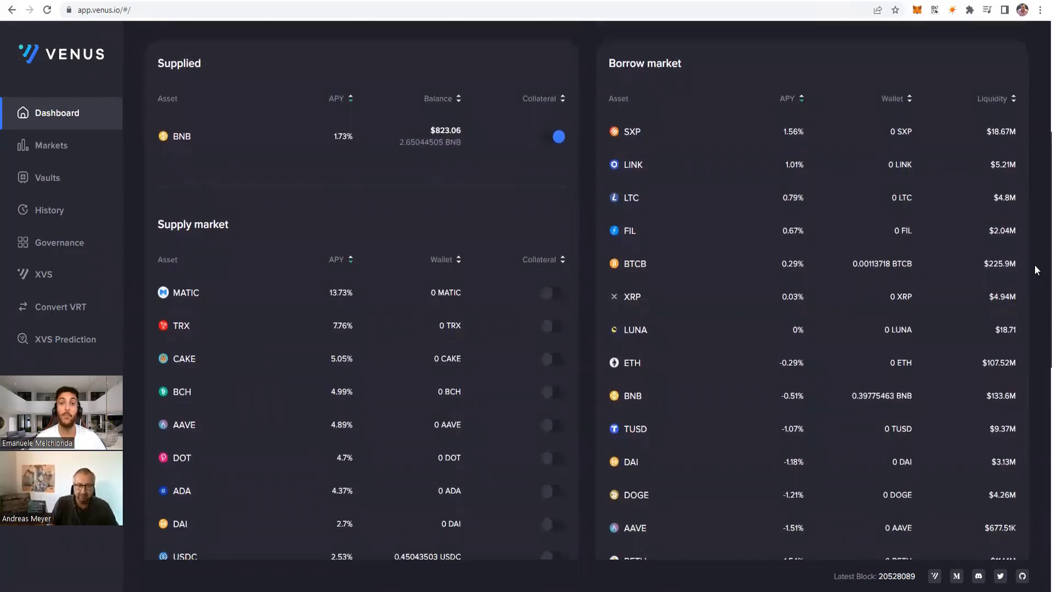
{"action": "scroll", "coordinate": [1036, 270], "scroll_direction": "down", "scroll_amount": 1}
{"action": "scroll", "coordinate": [1036, 278], "scroll_direction": "down", "scroll_amount": 1}
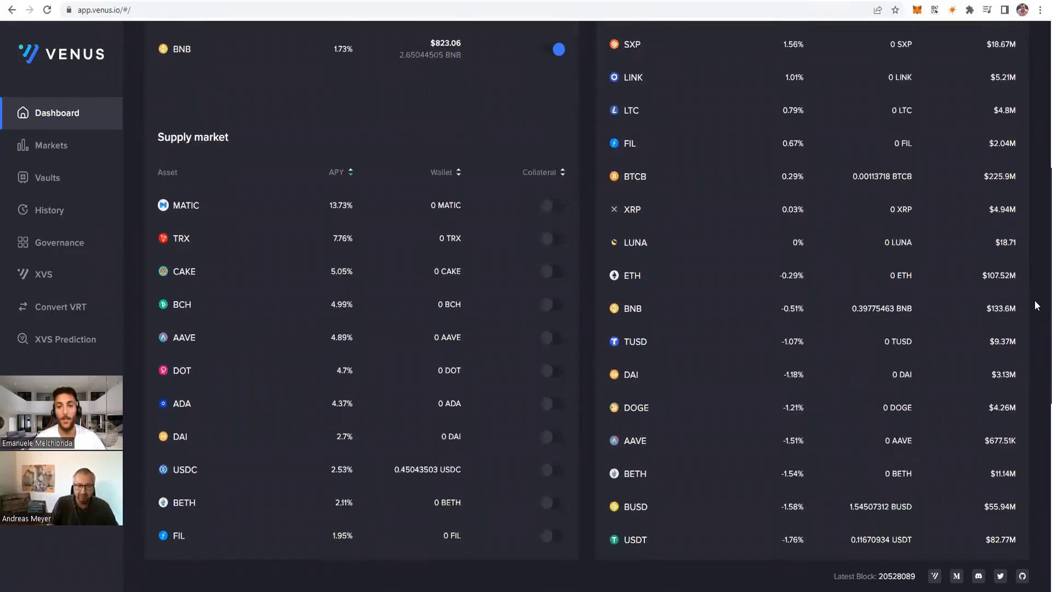
{"action": "scroll", "coordinate": [1036, 308], "scroll_direction": "down", "scroll_amount": 1}
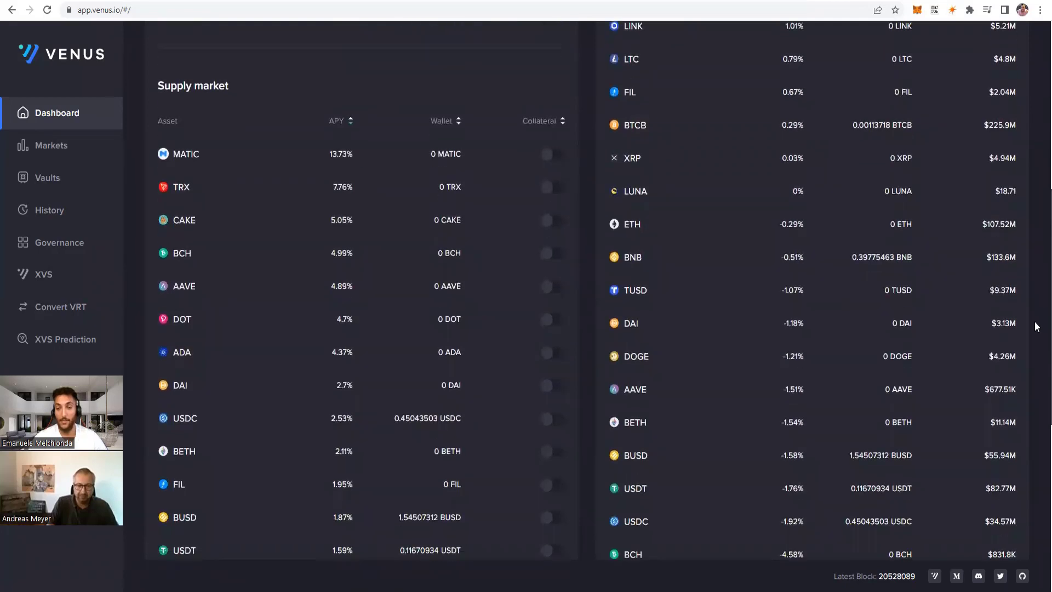
{"action": "left_click", "coordinate": [662, 465]}
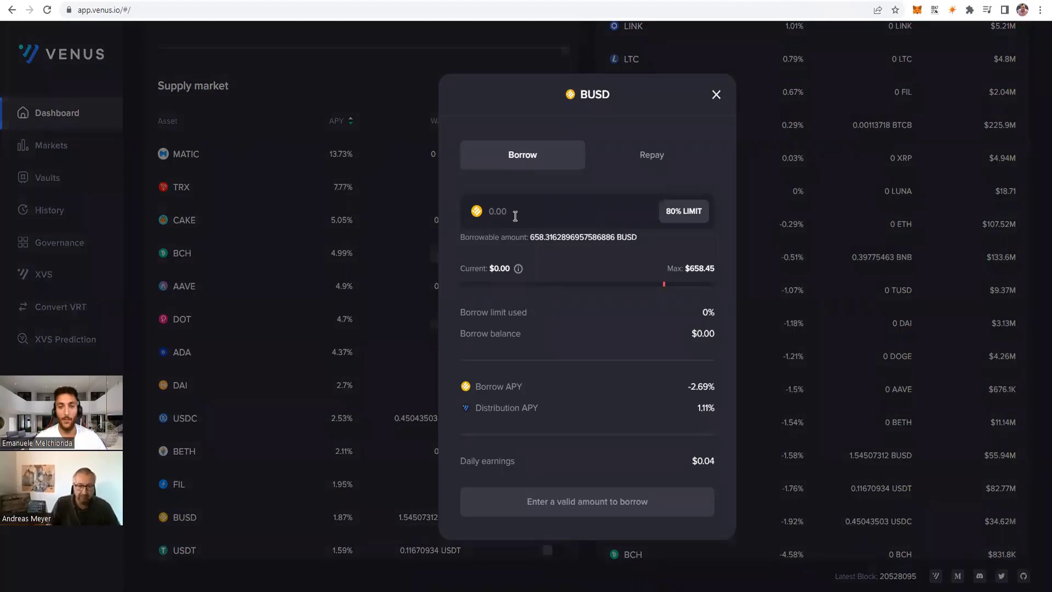
{"action": "left_click", "coordinate": [515, 216]}
{"action": "left_click", "coordinate": [534, 180]}
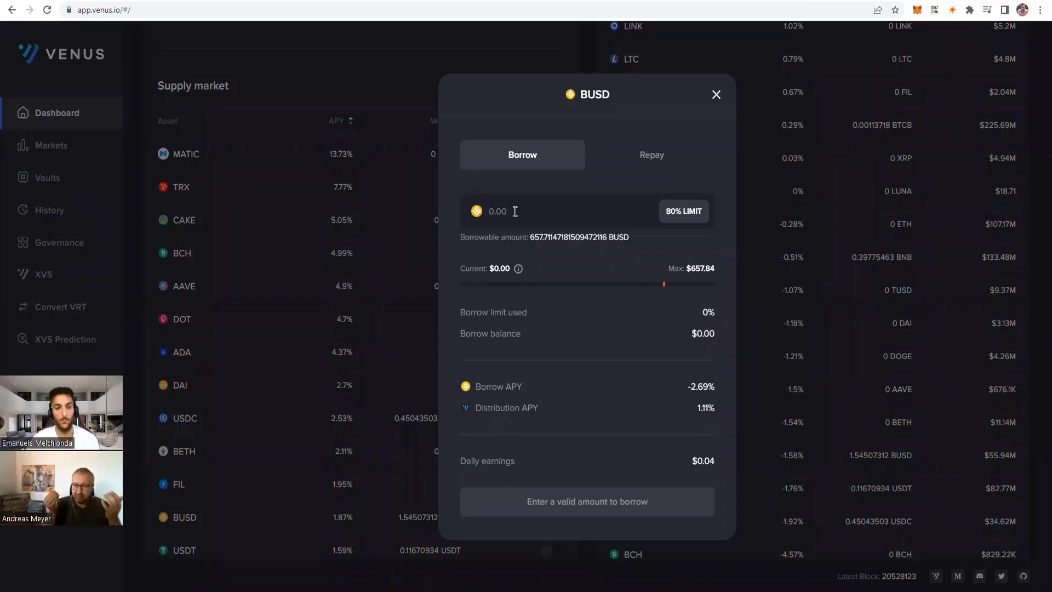
{"action": "left_click", "coordinate": [515, 212]}
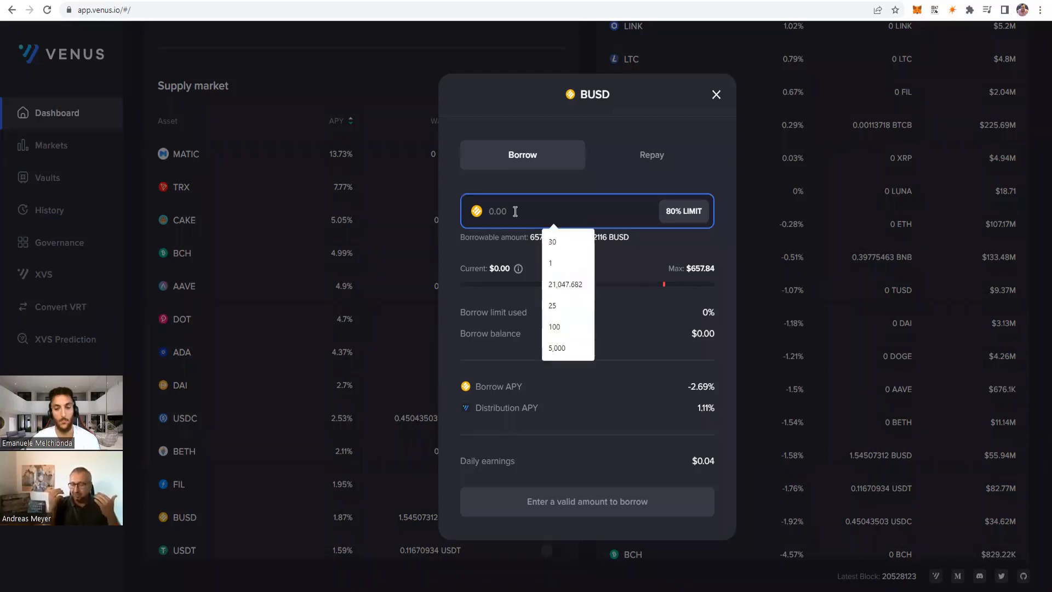
{"action": "type", "text": "400"}
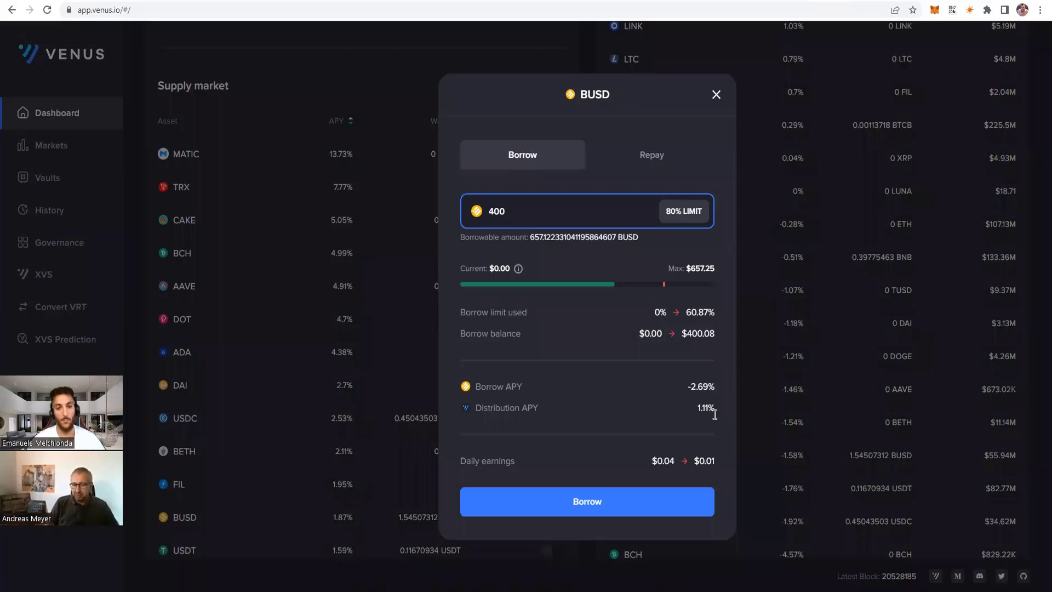
Check the projected daily earnings, submit the 400 BUSD borrow, confirm it in the wallet and close the success dialog.
{"action": "left_click_drag", "start_coordinate": [651, 460], "coordinate": [722, 470]}
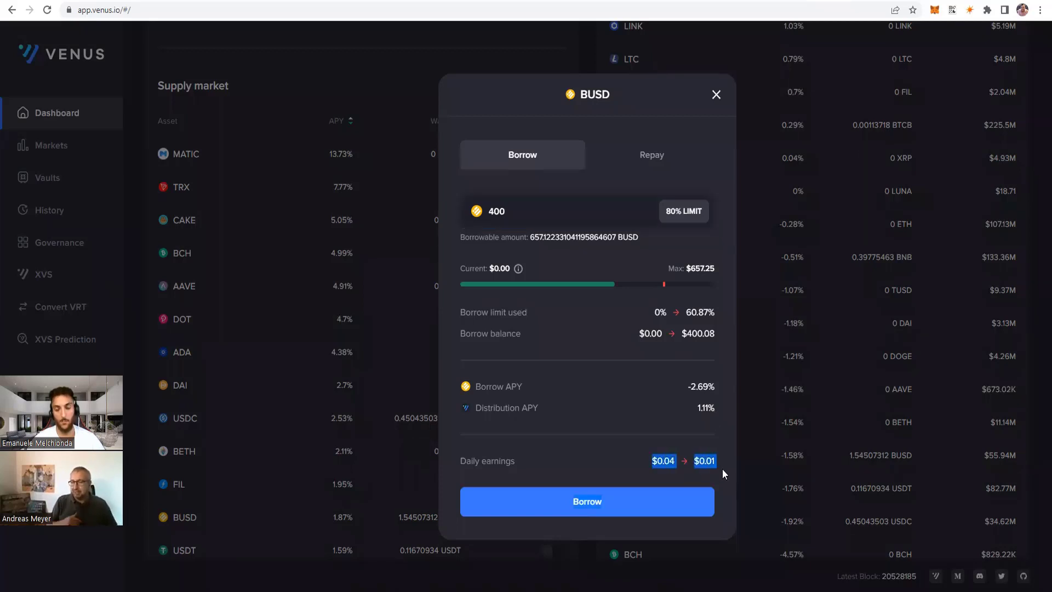
{"action": "left_click", "coordinate": [722, 468]}
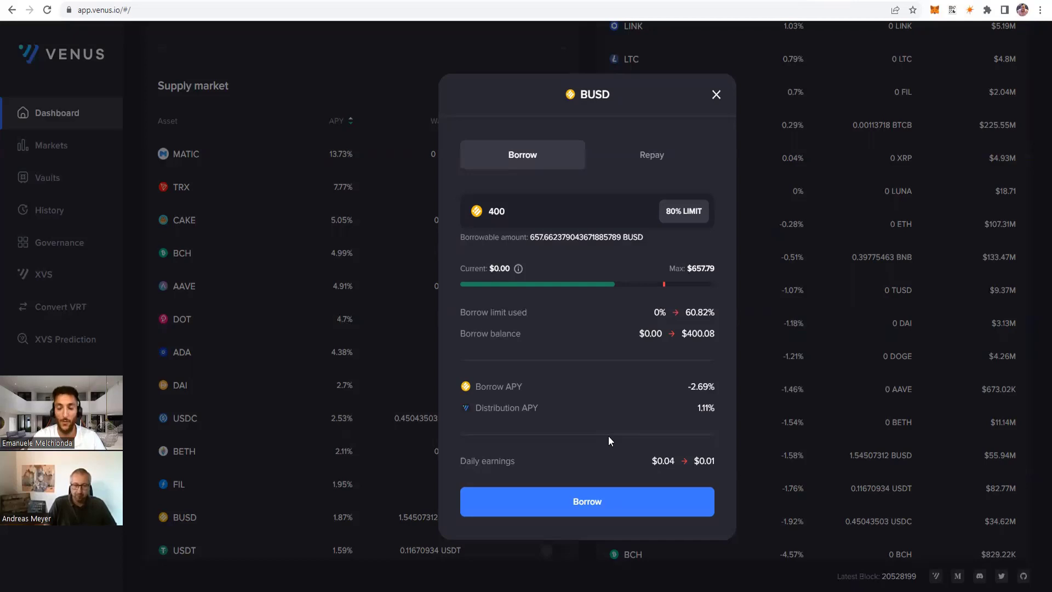
{"action": "left_click", "coordinate": [592, 502]}
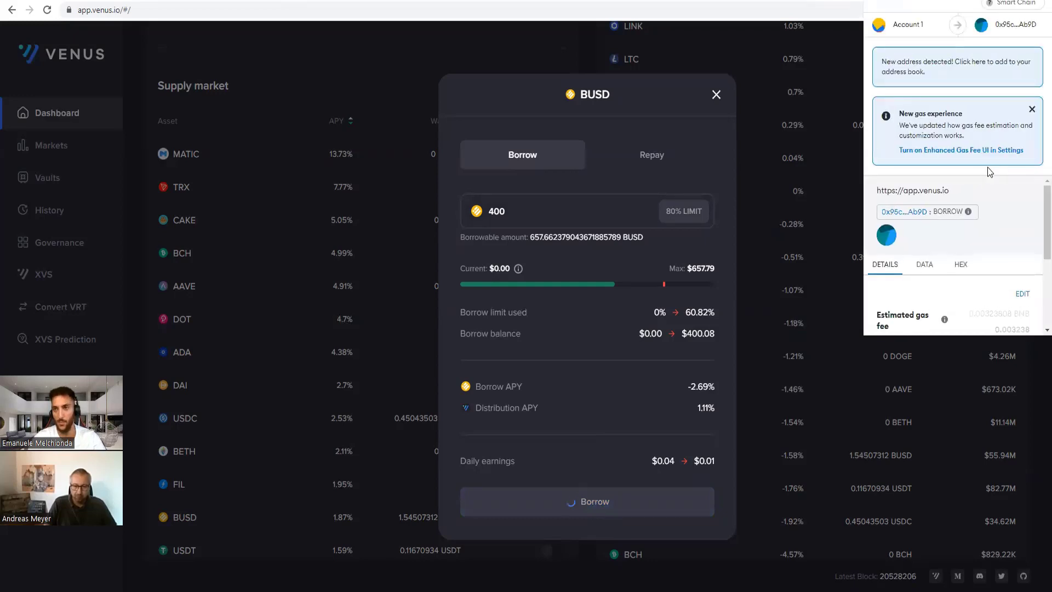
{"action": "scroll", "coordinate": [1037, 214], "scroll_direction": "down", "scroll_amount": 3}
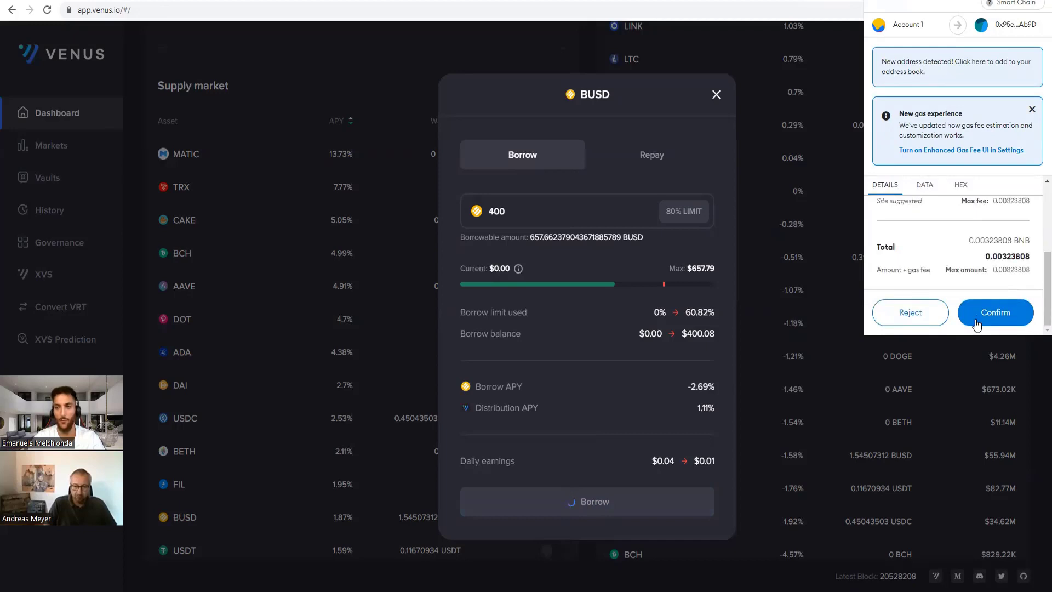
{"action": "left_click", "coordinate": [976, 321]}
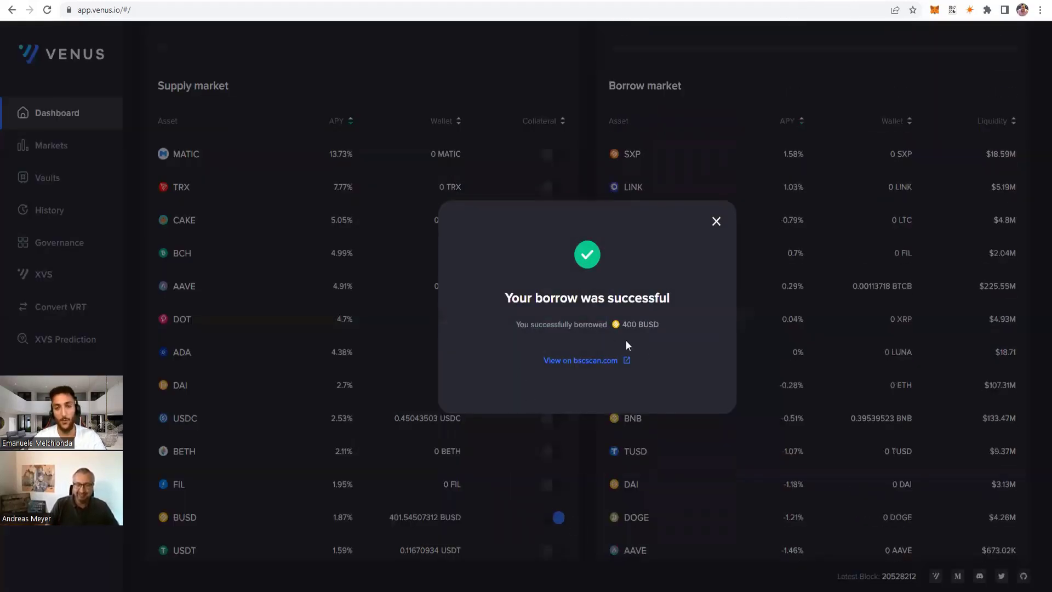
{"action": "left_click", "coordinate": [715, 221]}
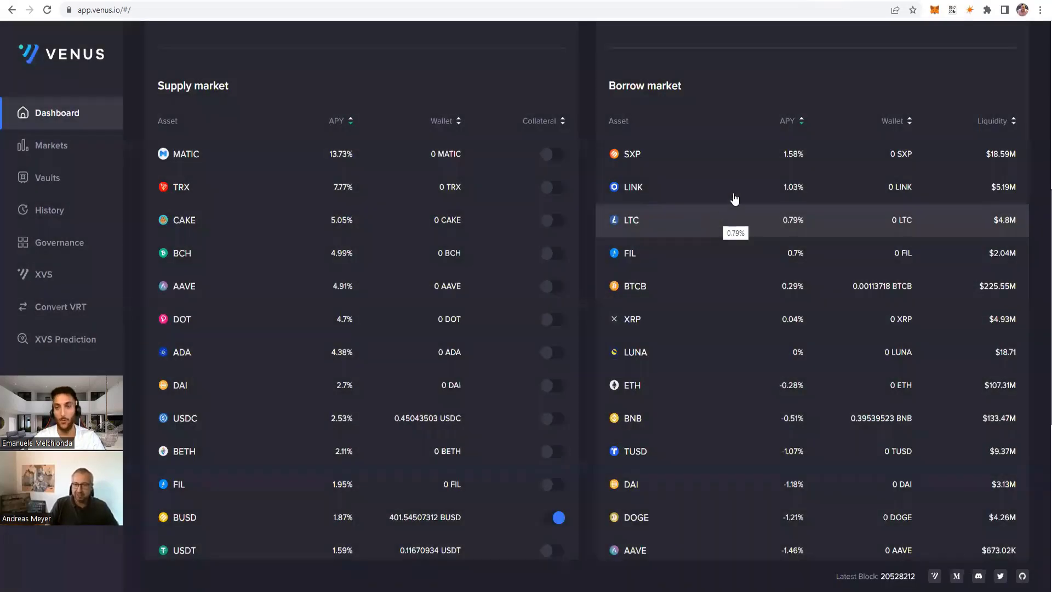
Check the BUSD balance among the MetaMask wallet assets and switch to the Gym Network dashboard.
{"action": "left_click", "coordinate": [935, 10]}
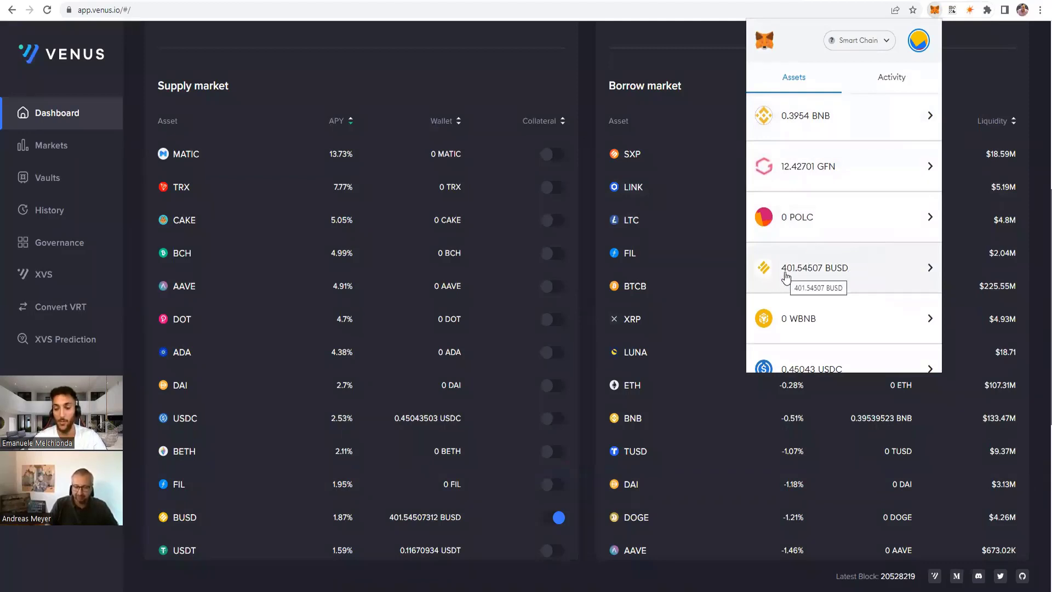
{"action": "scroll", "coordinate": [785, 277], "scroll_direction": "up", "scroll_amount": 3}
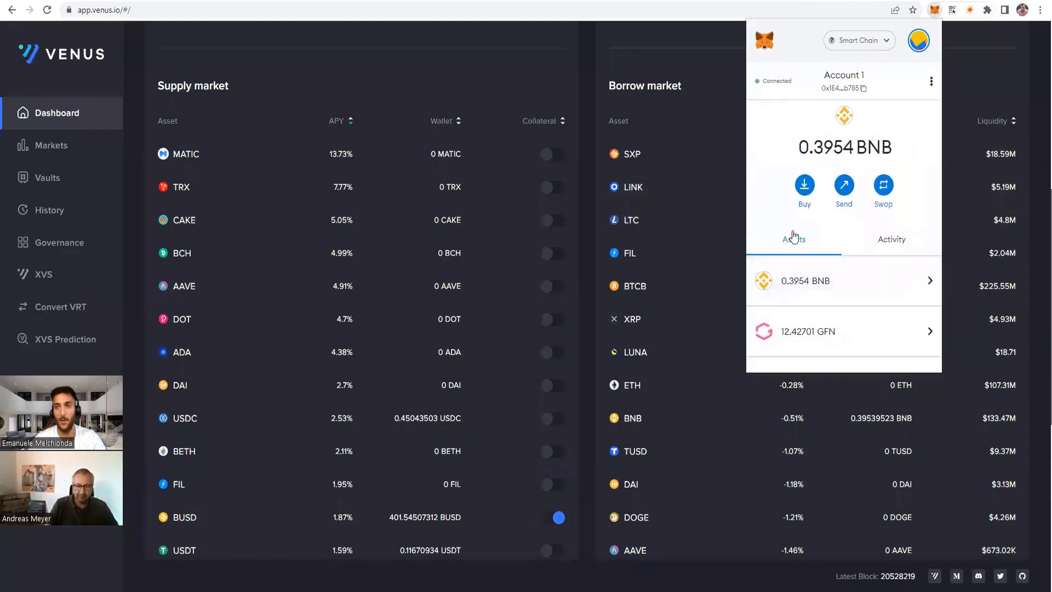
{"action": "key", "text": "ctrl+Tab"}
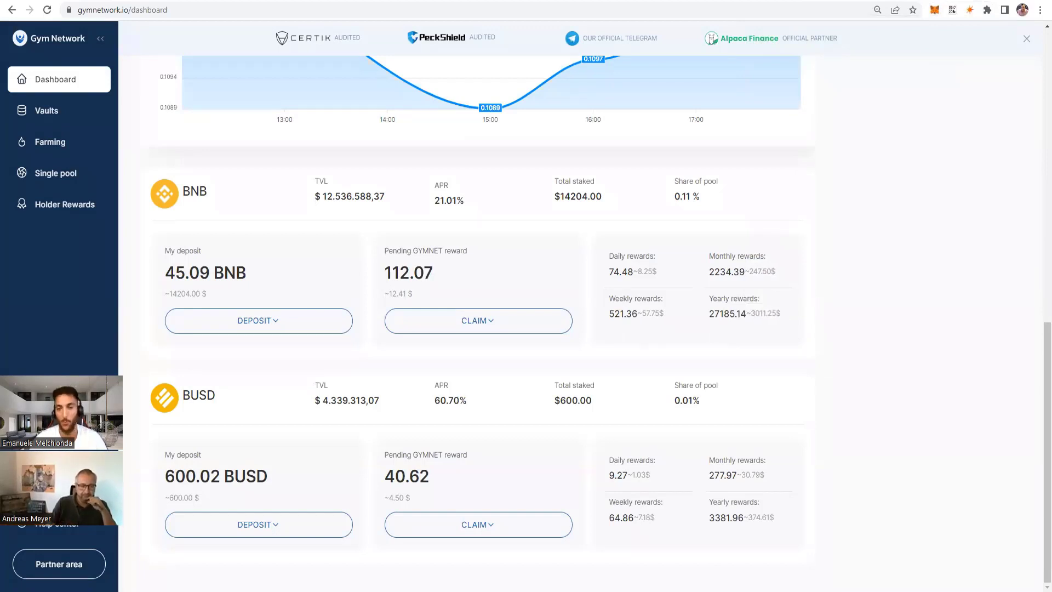
Review the Gym Network dashboard from the wallet balances and price history down to the BNB and BUSD vaults.
{"action": "scroll", "coordinate": [1036, 65], "scroll_direction": "up", "scroll_amount": 10}
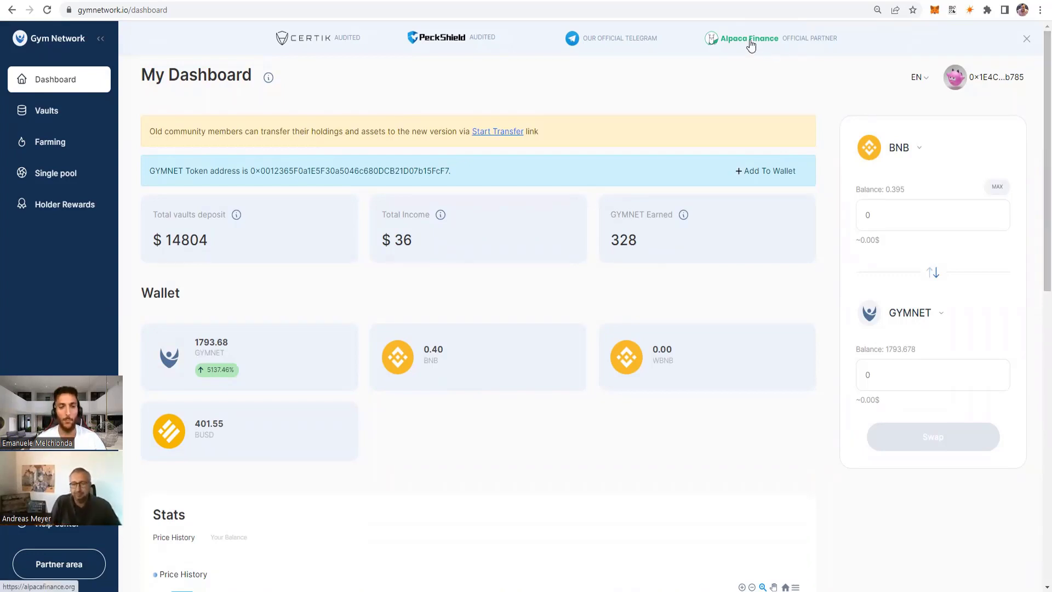
{"action": "scroll", "coordinate": [1037, 74], "scroll_direction": "down", "scroll_amount": 1}
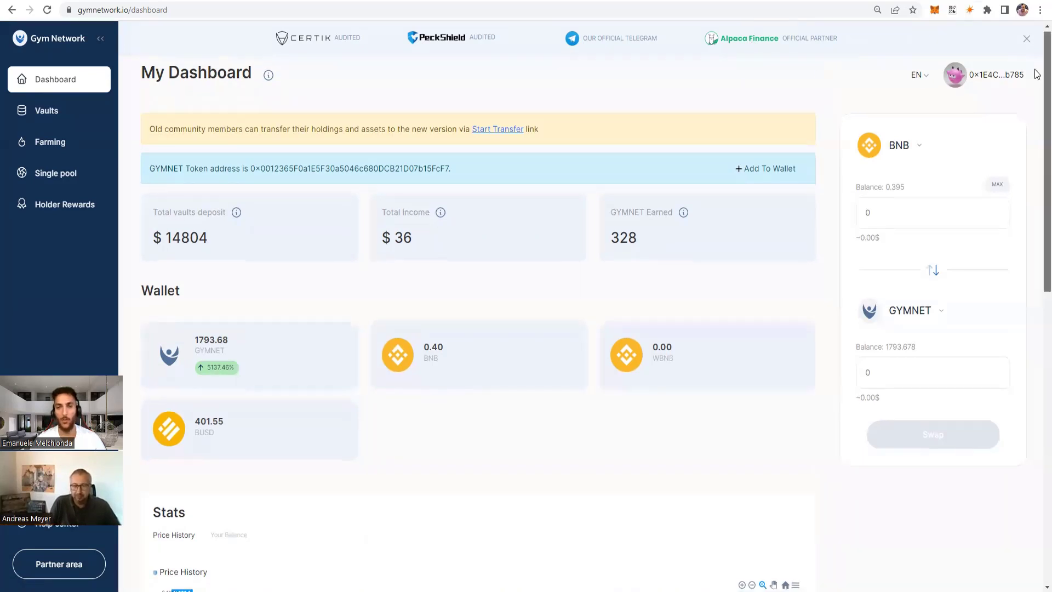
{"action": "scroll", "coordinate": [1037, 74], "scroll_direction": "down", "scroll_amount": 2}
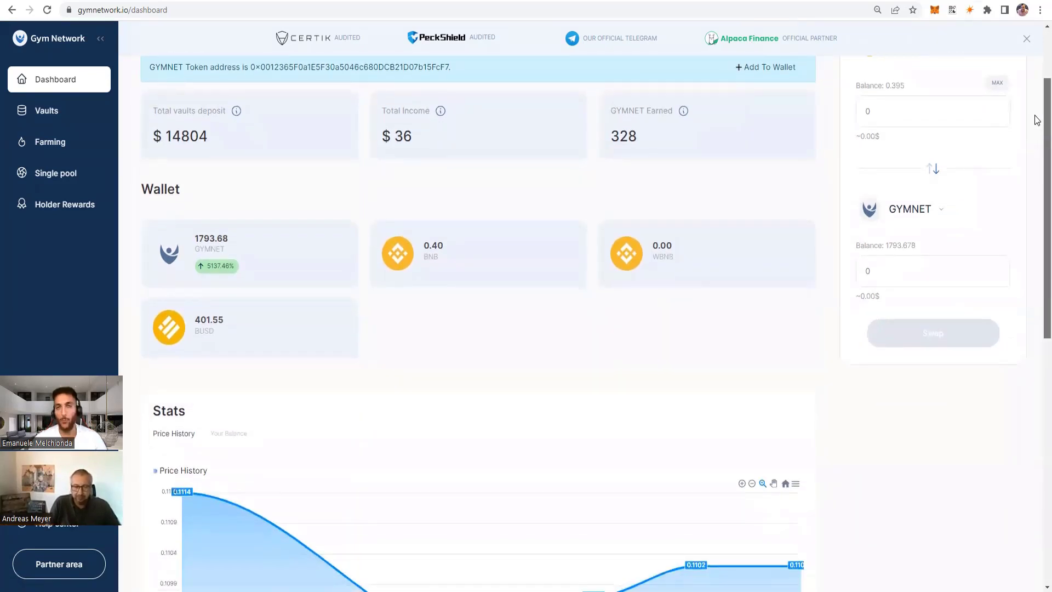
{"action": "scroll", "coordinate": [1037, 120], "scroll_direction": "down", "scroll_amount": 6}
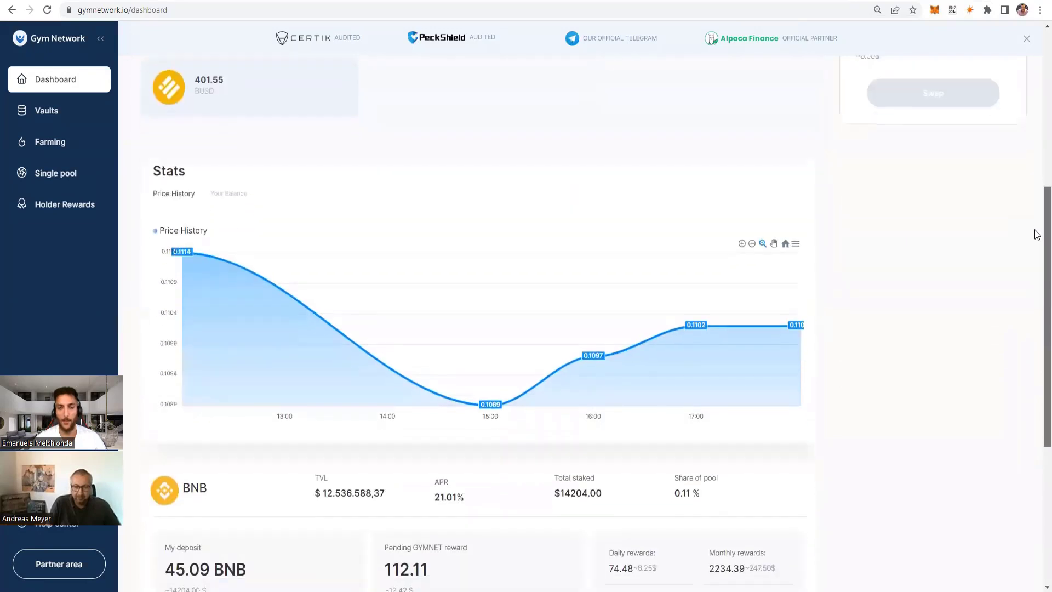
{"action": "scroll", "coordinate": [1037, 267], "scroll_direction": "down", "scroll_amount": 4}
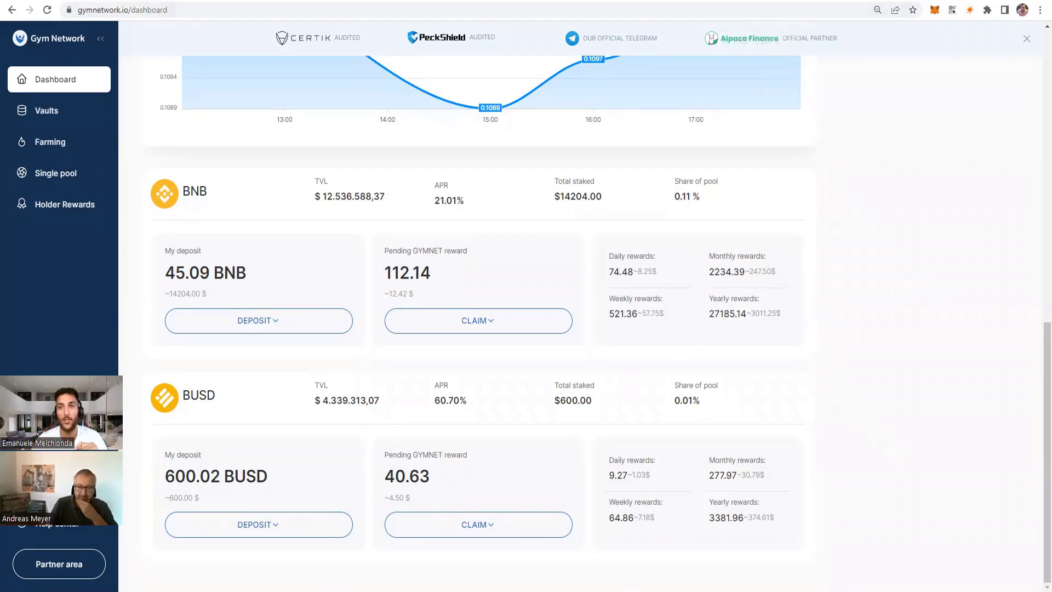
Return to Venus, check the account overview and open the repay option for the borrowed BUSD.
{"action": "key", "text": "ctrl+Tab"}
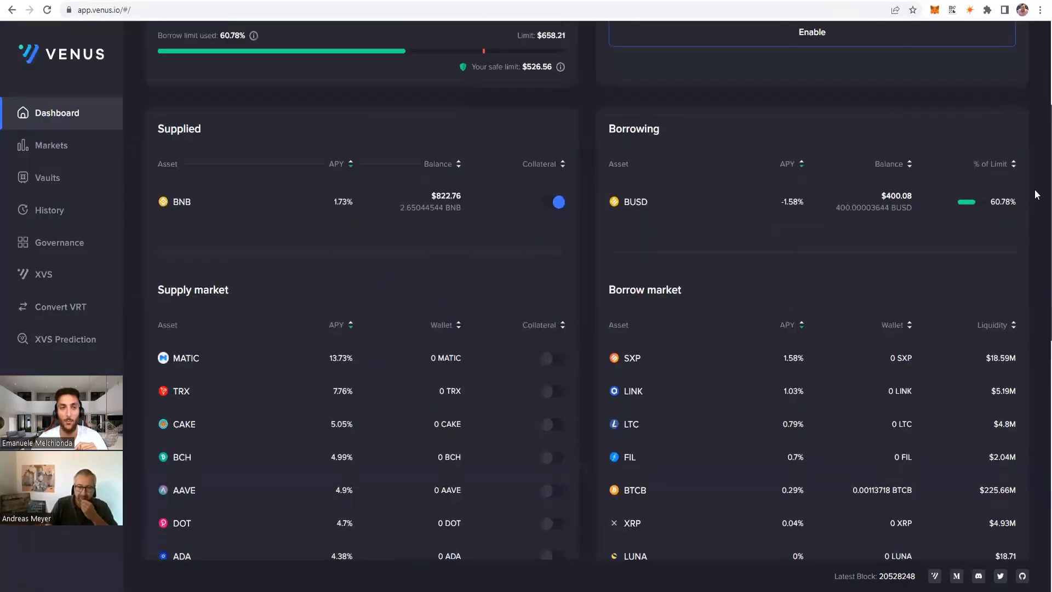
{"action": "scroll", "coordinate": [1037, 195], "scroll_direction": "up", "scroll_amount": 4}
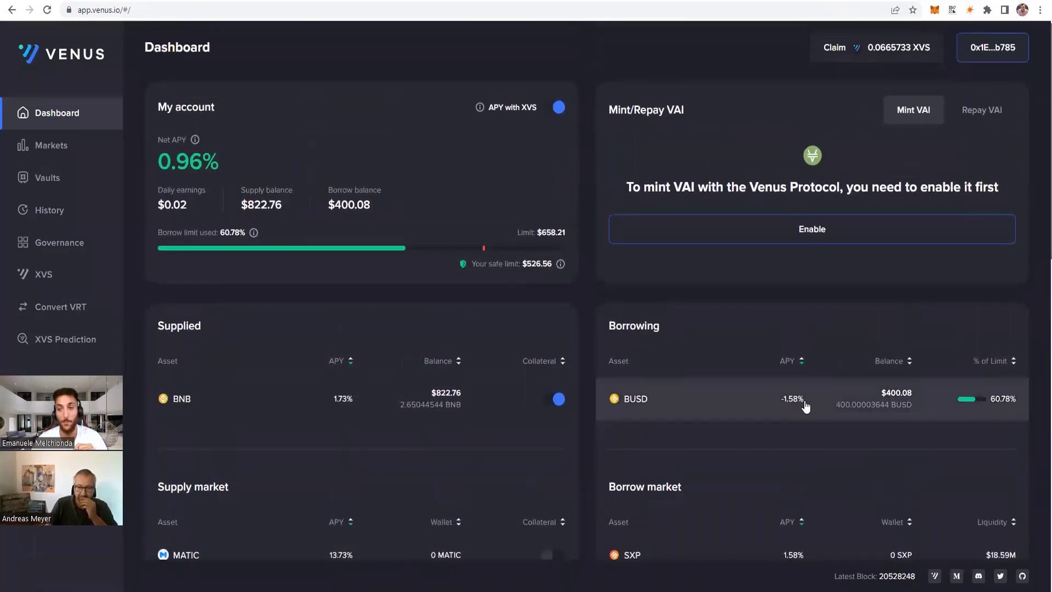
{"action": "left_click", "coordinate": [872, 403]}
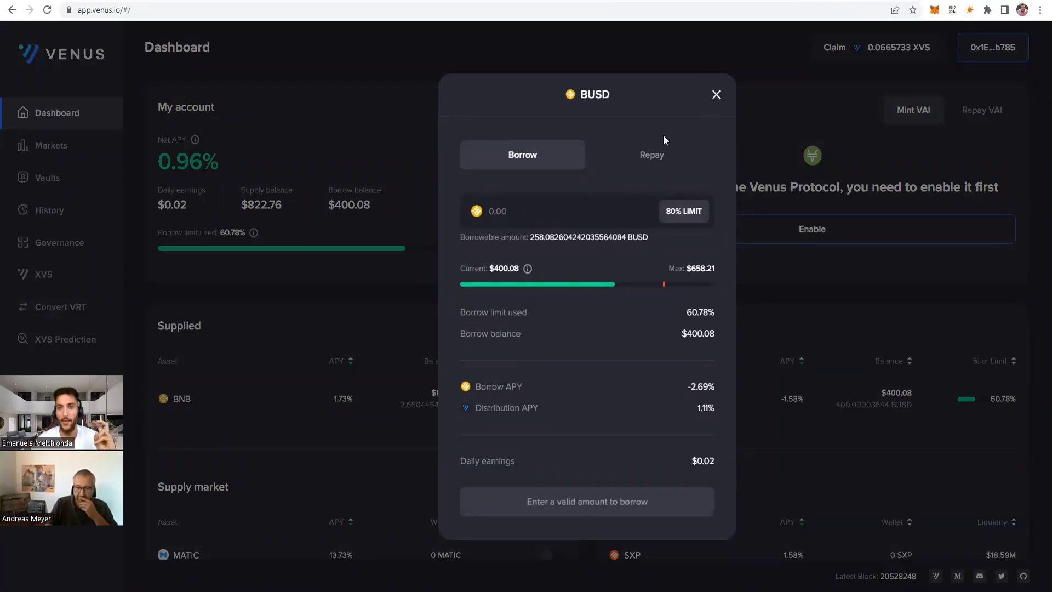
{"action": "left_click", "coordinate": [652, 160]}
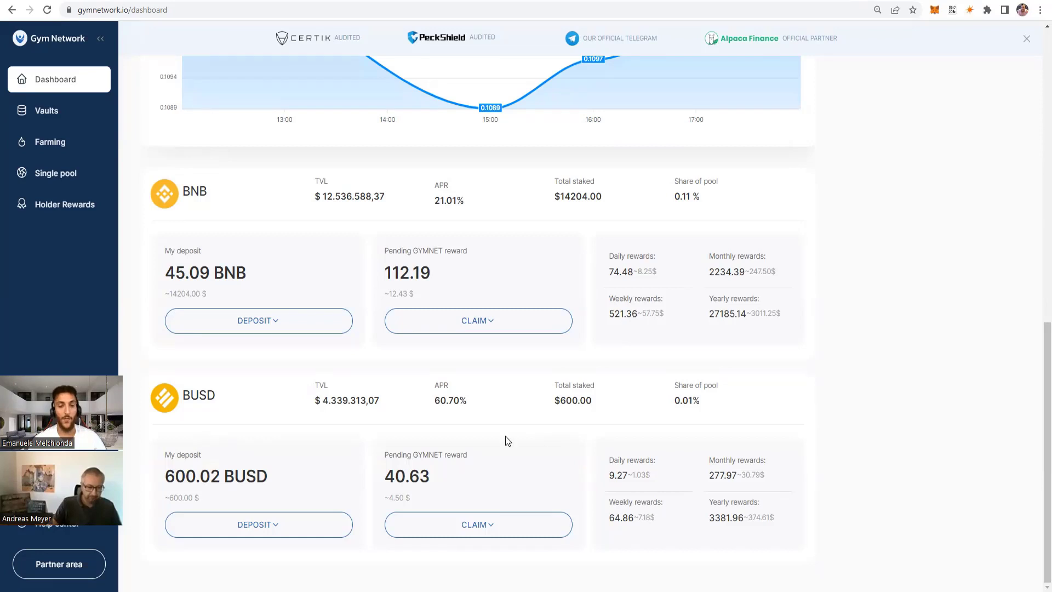
Submit a deposit of 400 BUSD into the BUSD vault on the Gym Network dashboard.
{"action": "left_click", "coordinate": [254, 527]}
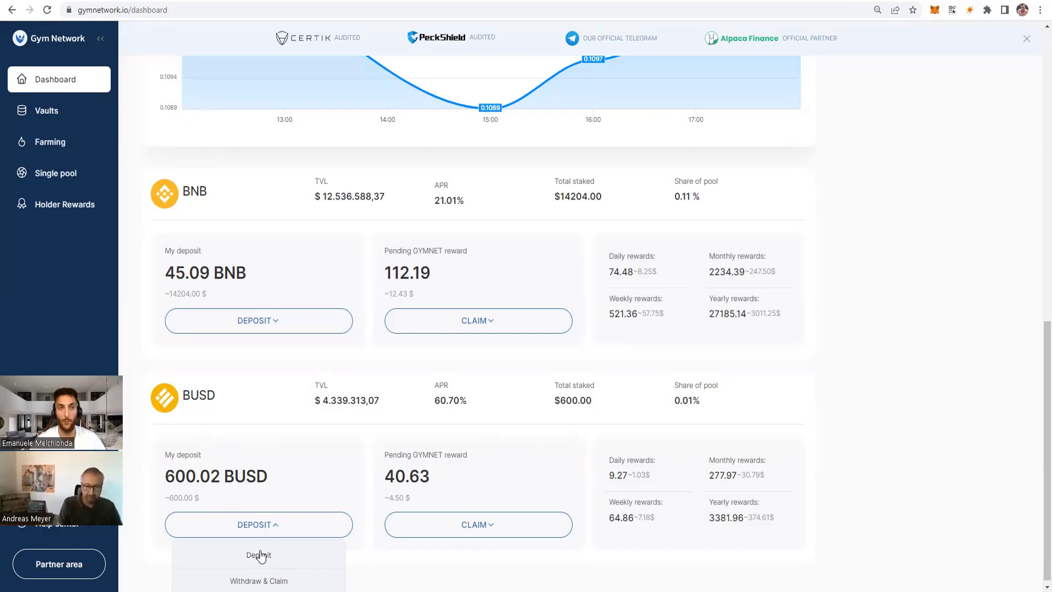
{"action": "left_click", "coordinate": [261, 555]}
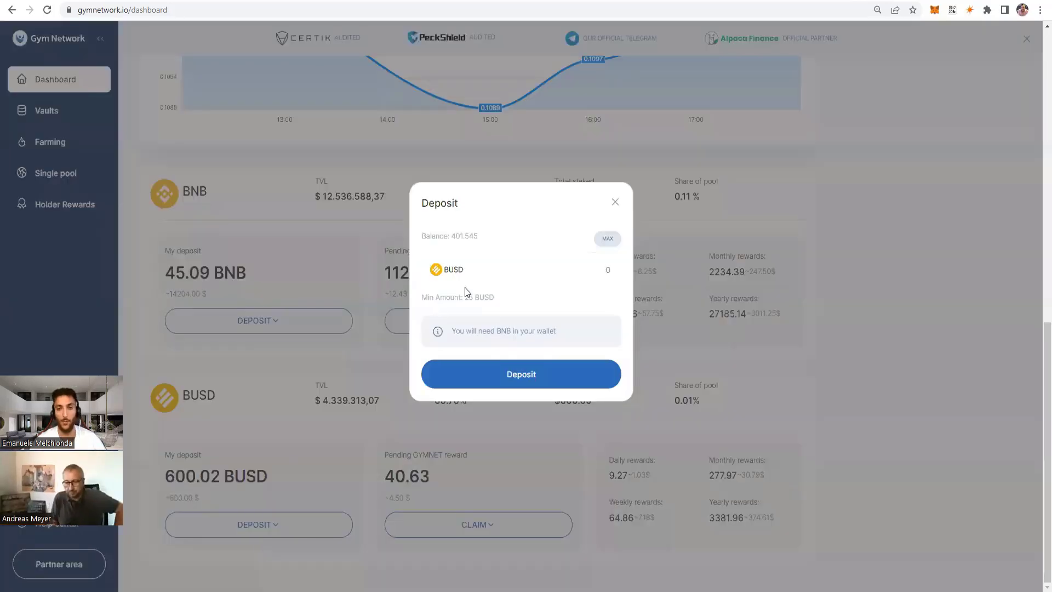
{"action": "left_click", "coordinate": [580, 263]}
{"action": "type", "text": "400"}
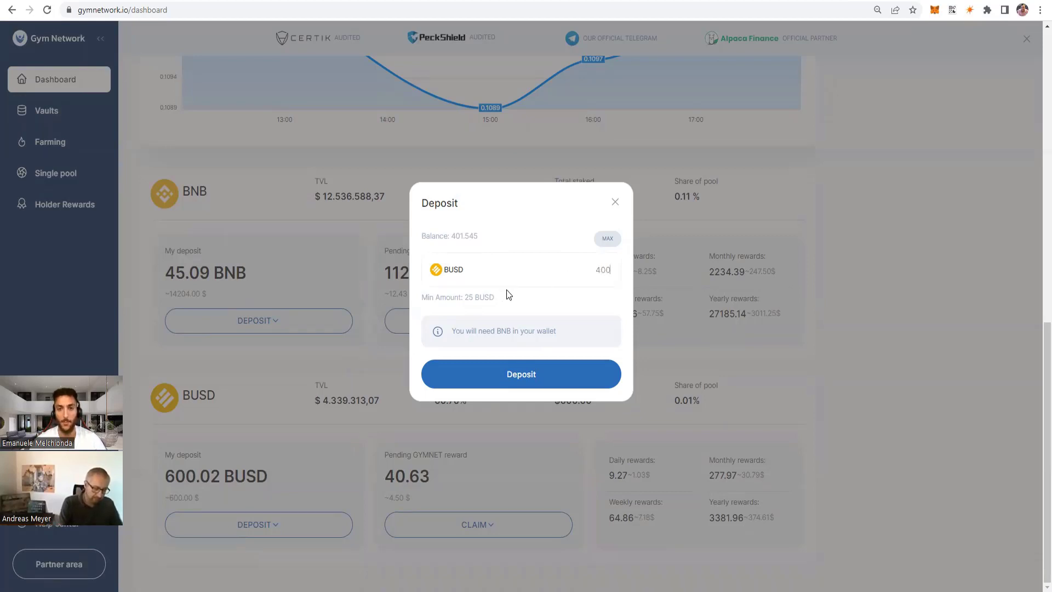
{"action": "left_click", "coordinate": [498, 384]}
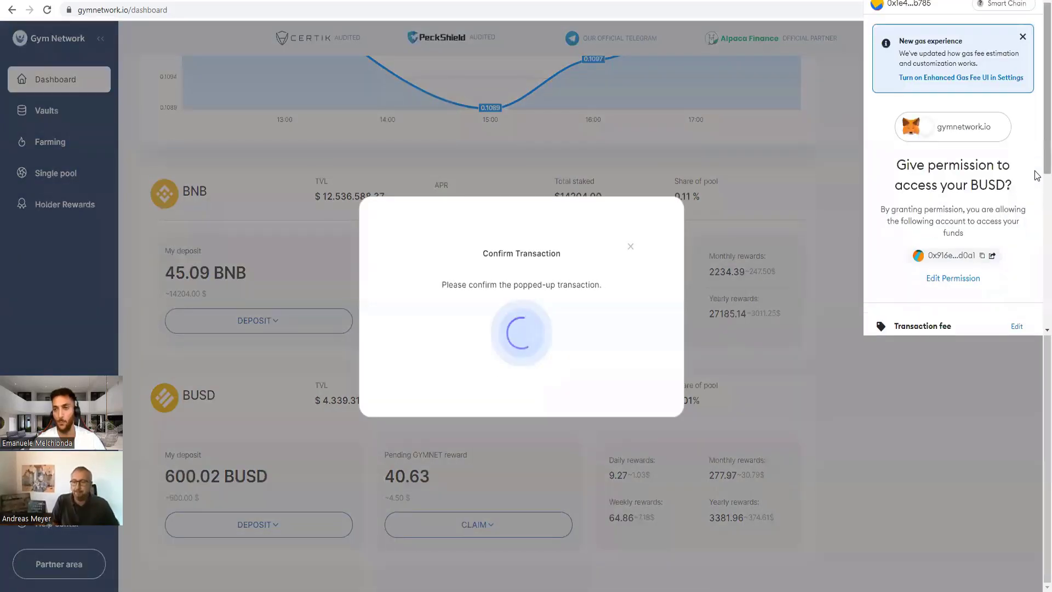
Approve the 400 BUSD spending permission in the wallet and confirm the vault deposit transaction.
{"action": "scroll", "coordinate": [1035, 219], "scroll_direction": "down", "scroll_amount": 6}
{"action": "scroll", "coordinate": [1038, 286], "scroll_direction": "down", "scroll_amount": 1}
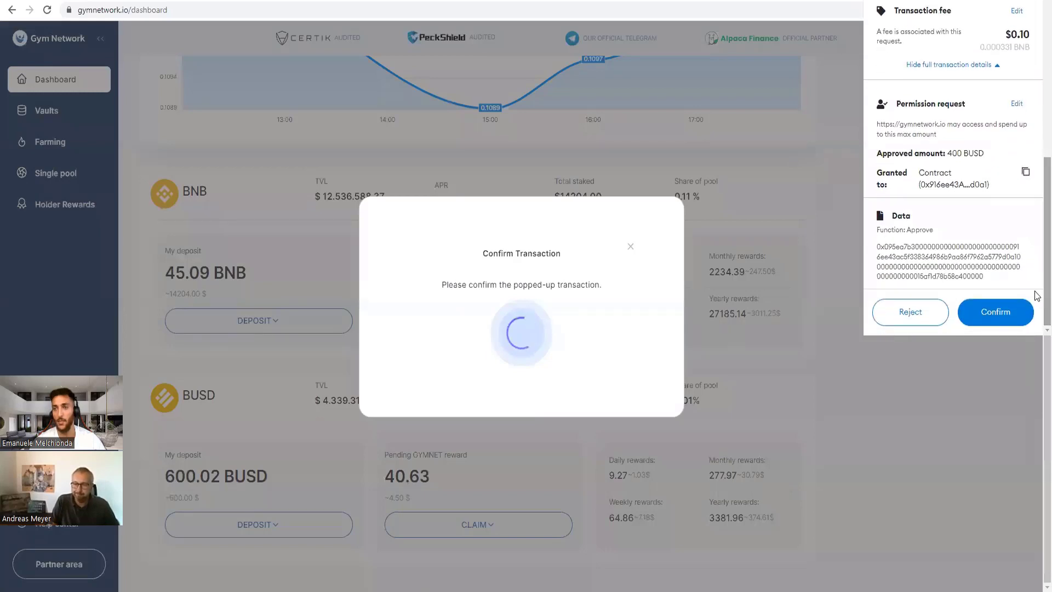
{"action": "left_click", "coordinate": [985, 317]}
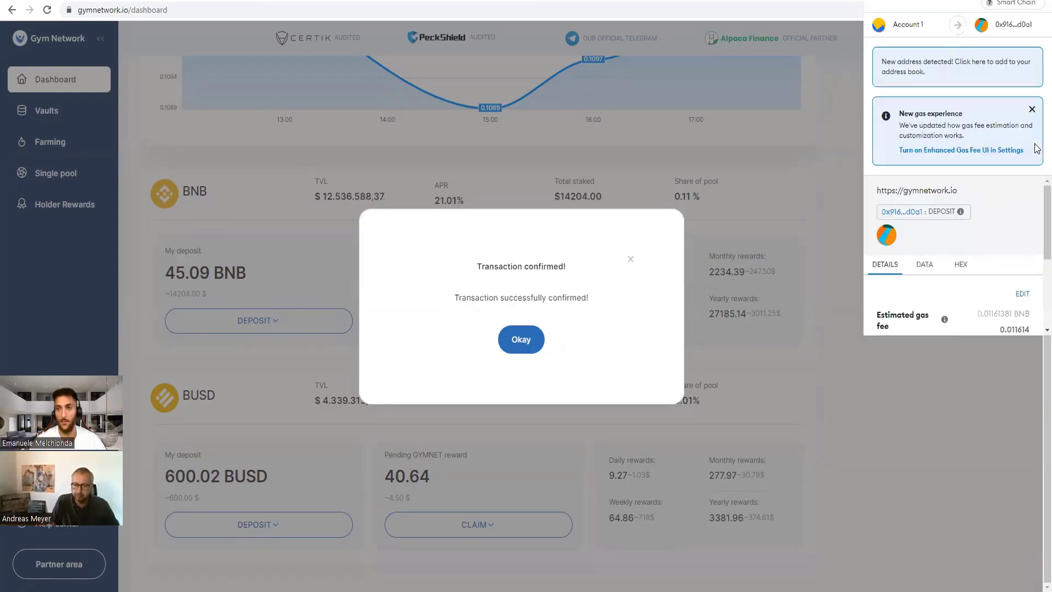
{"action": "scroll", "coordinate": [1037, 222], "scroll_direction": "down", "scroll_amount": 3}
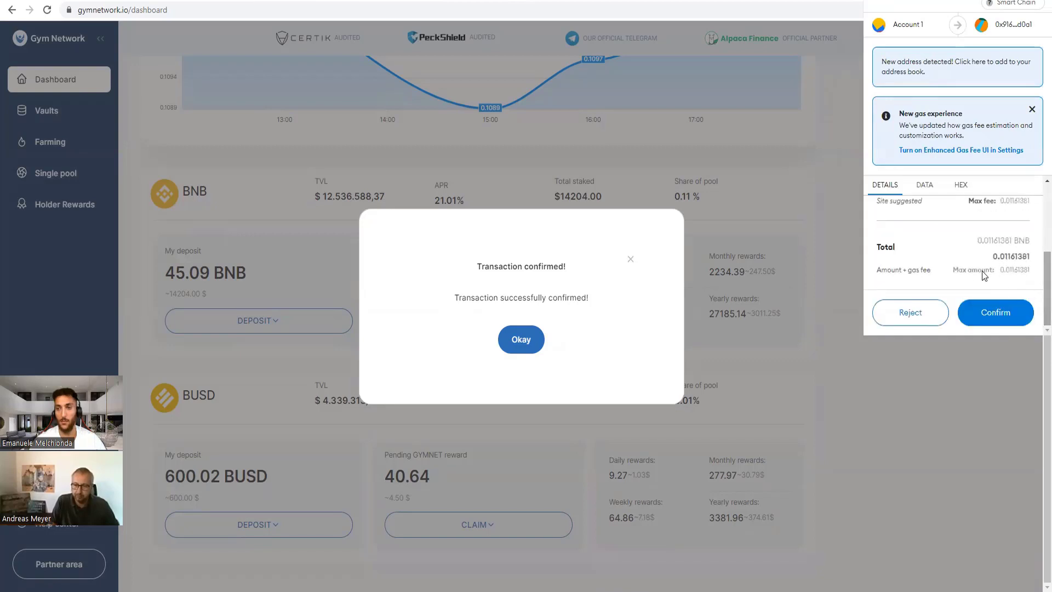
{"action": "left_click", "coordinate": [996, 314]}
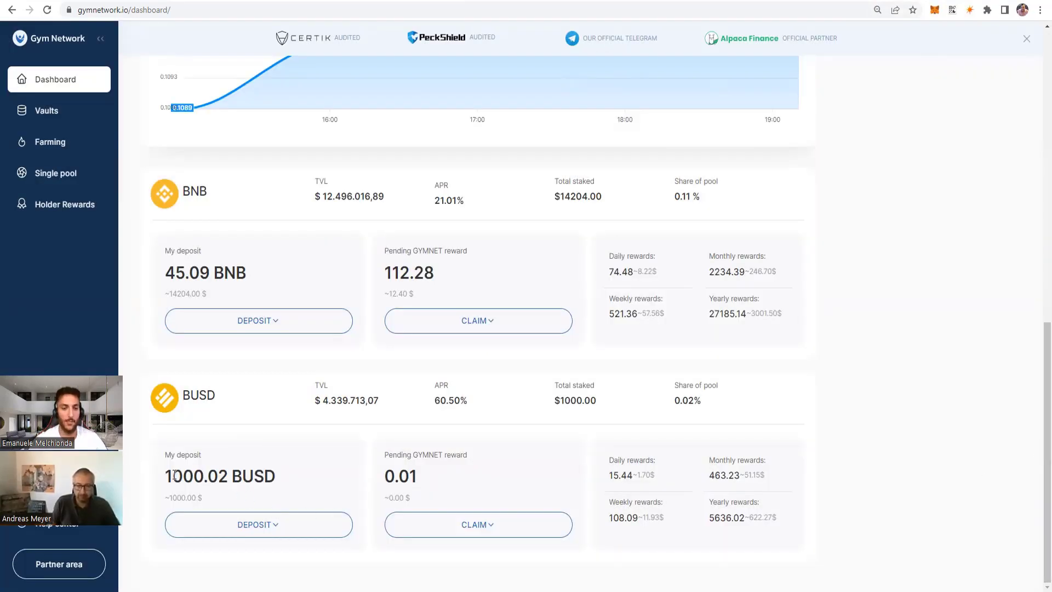
Examine the deposited amount, APR and projected rewards of the BUSD vault.
{"action": "left_click_drag", "start_coordinate": [170, 472], "coordinate": [205, 472]}
{"action": "left_click", "coordinate": [205, 473]}
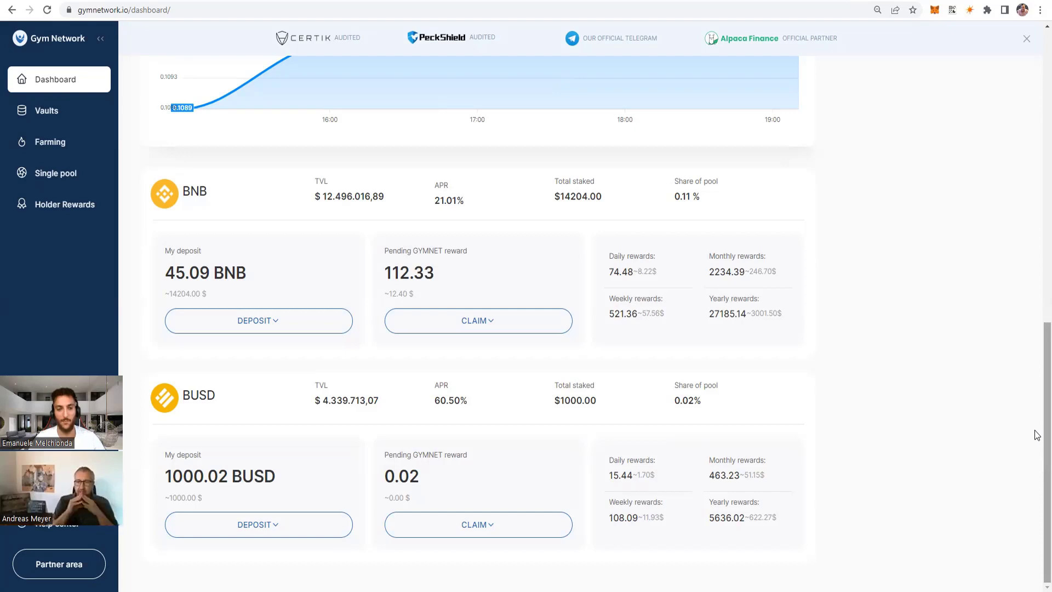
{"action": "scroll", "coordinate": [1037, 434], "scroll_direction": "up", "scroll_amount": 1}
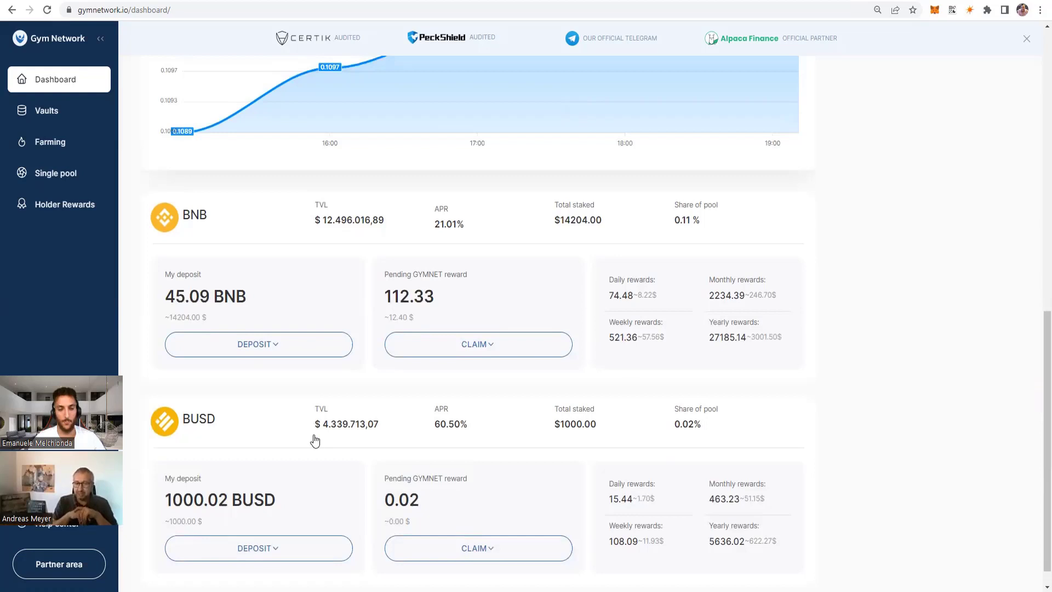
{"action": "scroll", "coordinate": [1038, 359], "scroll_direction": "down", "scroll_amount": 2}
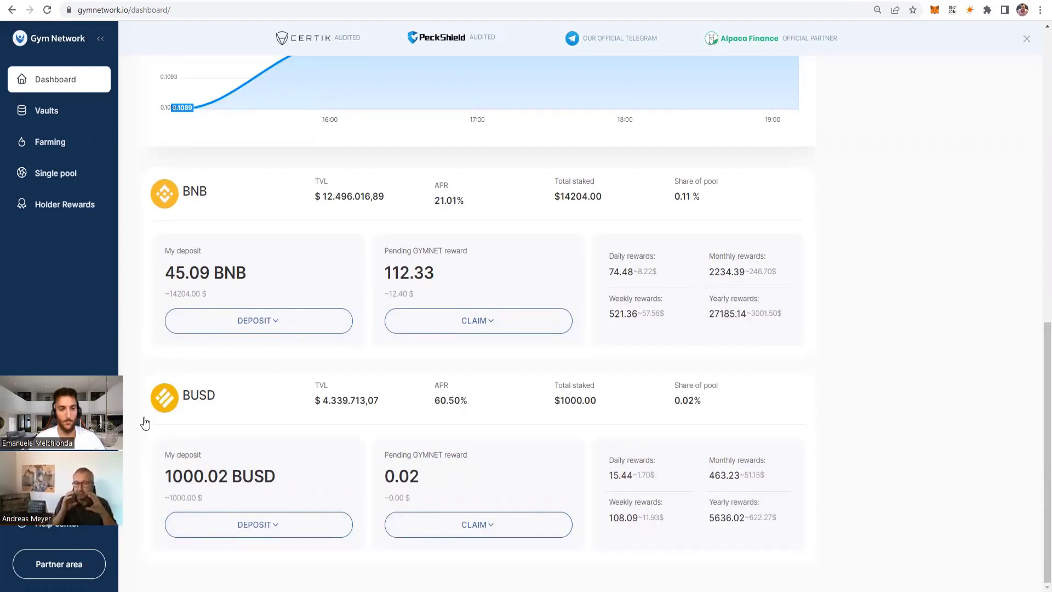
View the deposit and withdrawal options and the claim options of the BUSD vault, choosing none of them.
{"action": "left_click", "coordinate": [323, 527]}
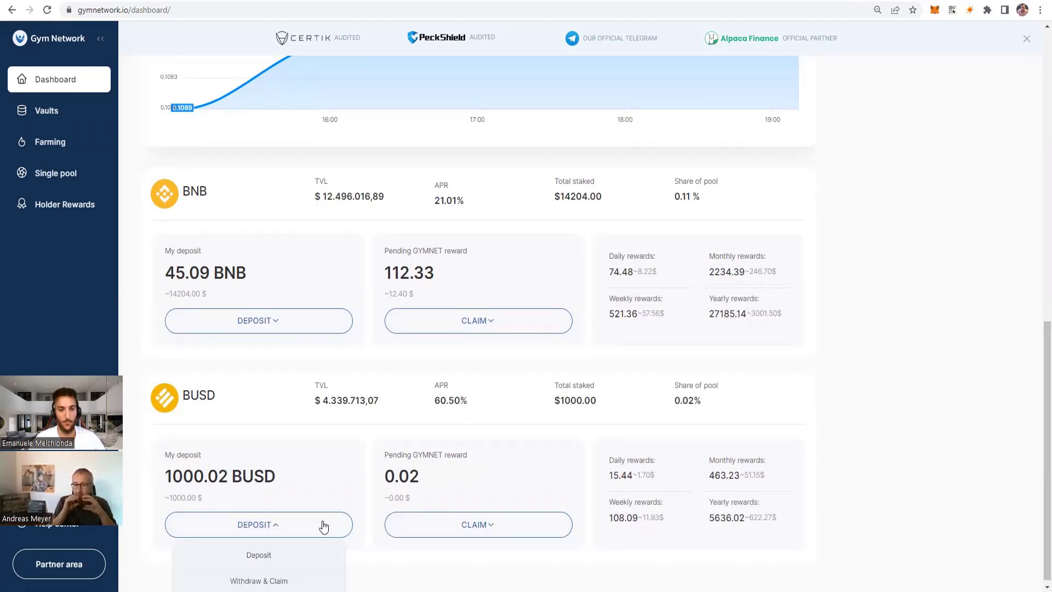
{"action": "scroll", "coordinate": [1036, 479], "scroll_direction": "down", "scroll_amount": 1}
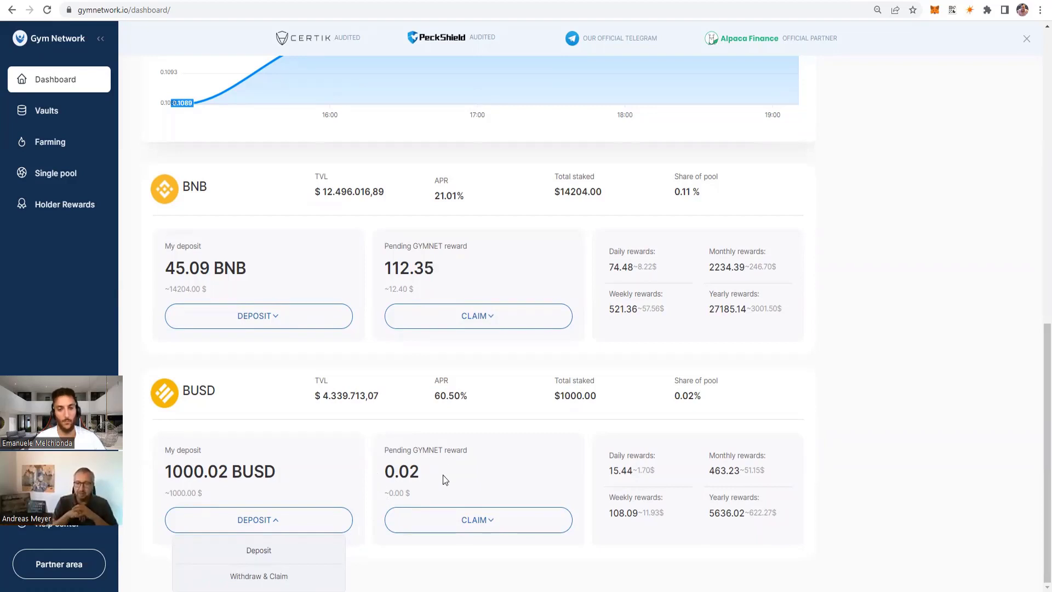
{"action": "left_click", "coordinate": [433, 523]}
{"action": "scroll", "coordinate": [1035, 540], "scroll_direction": "down", "scroll_amount": 1}
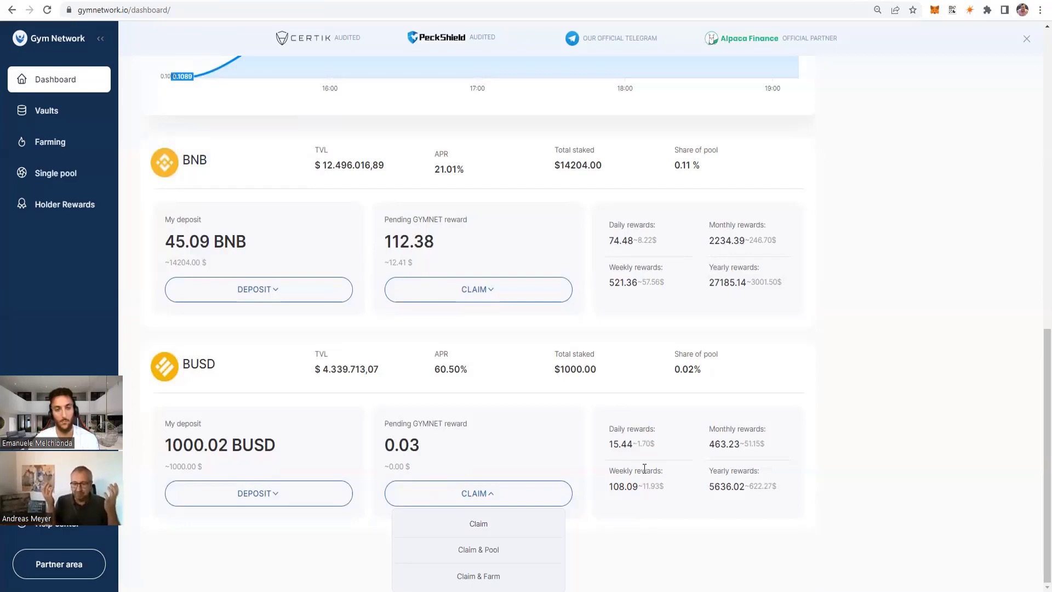
{"action": "left_click", "coordinate": [376, 530]}
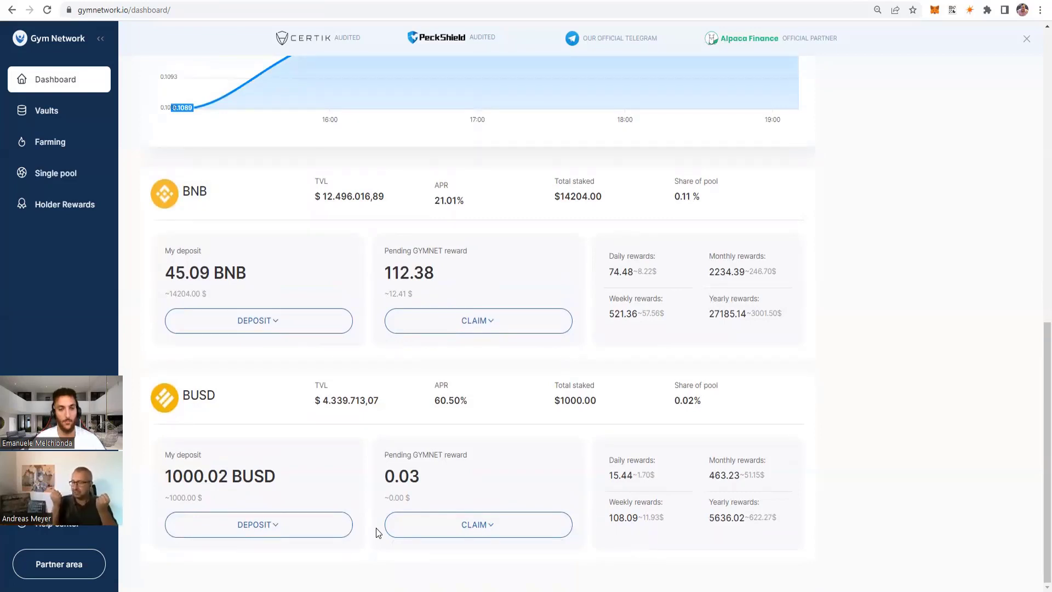
{"action": "left_click_drag", "start_coordinate": [1036, 360], "coordinate": [1037, 338]}
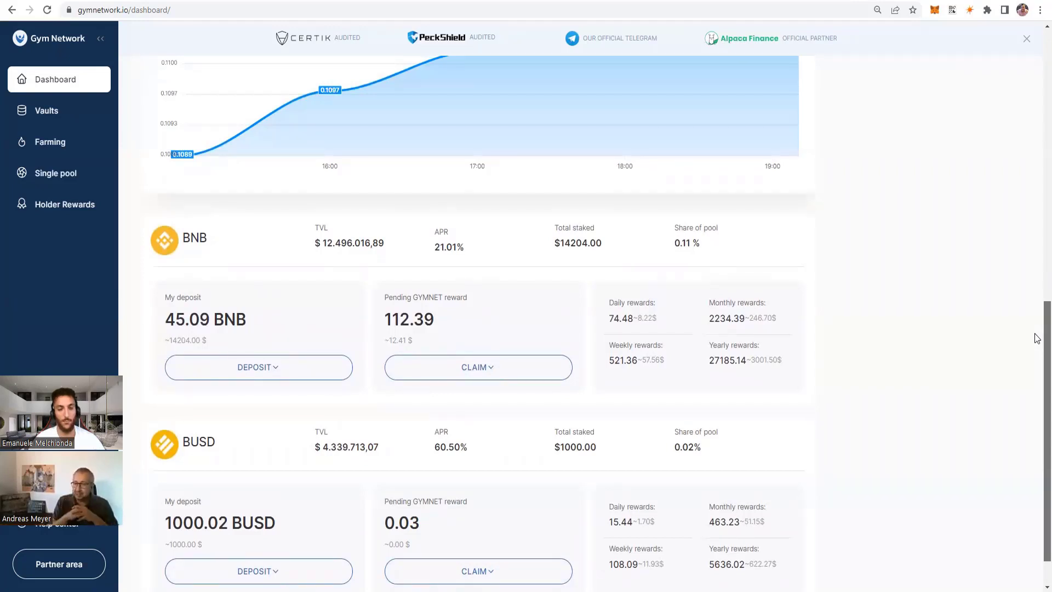
{"action": "left_click_drag", "start_coordinate": [1037, 338], "coordinate": [1037, 338]}
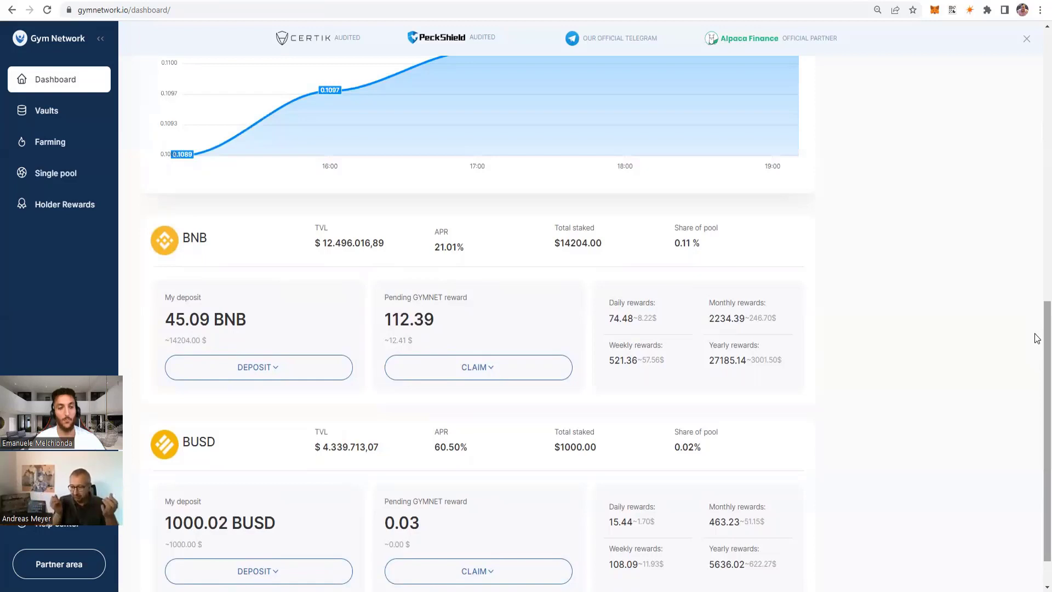
Switch to Venus, close the BUSD repayment dialog, and examine the supplied BNB, borrowed BUSD and borrow limit on the dashboard.
{"action": "left_click_drag", "start_coordinate": [1037, 338], "coordinate": [1037, 333]}
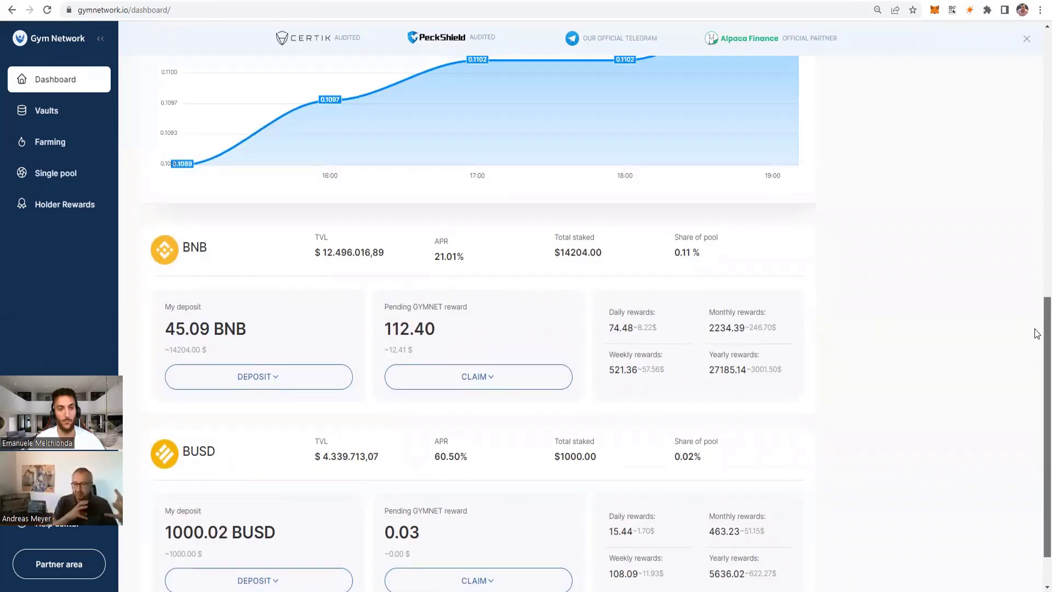
{"action": "left_click_drag", "start_coordinate": [1037, 334], "coordinate": [1037, 288]}
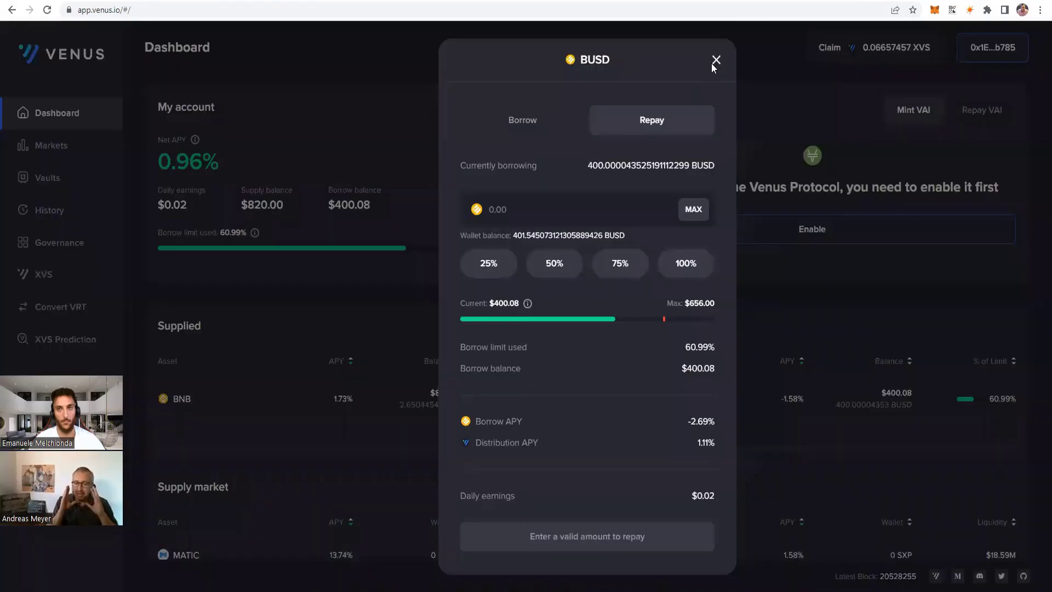
{"action": "left_click", "coordinate": [716, 60]}
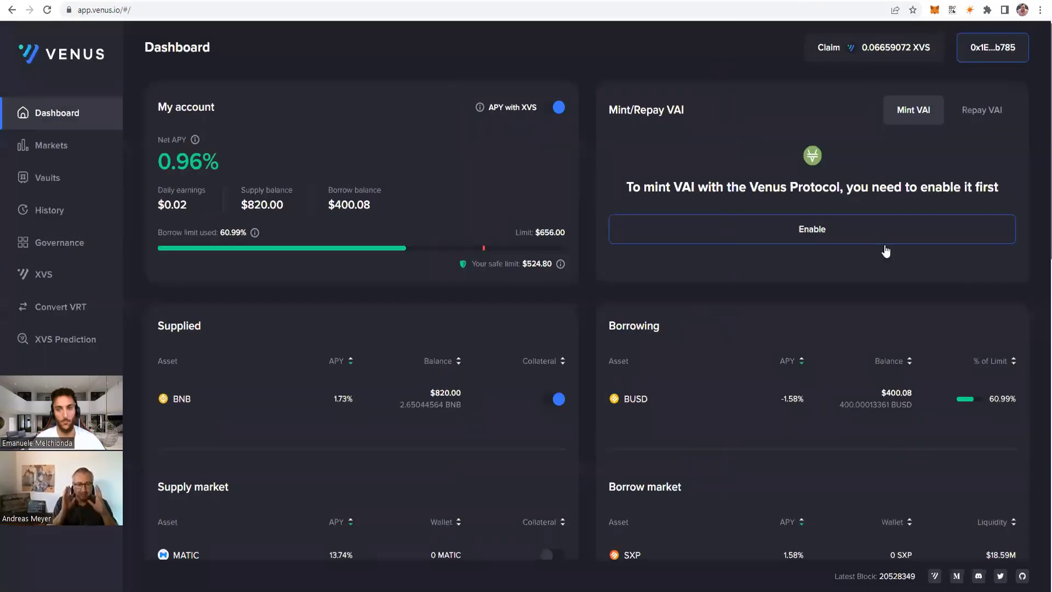
{"action": "scroll", "coordinate": [1037, 236], "scroll_direction": "up", "scroll_amount": 1}
{"action": "scroll", "coordinate": [1035, 230], "scroll_direction": "down", "scroll_amount": 2}
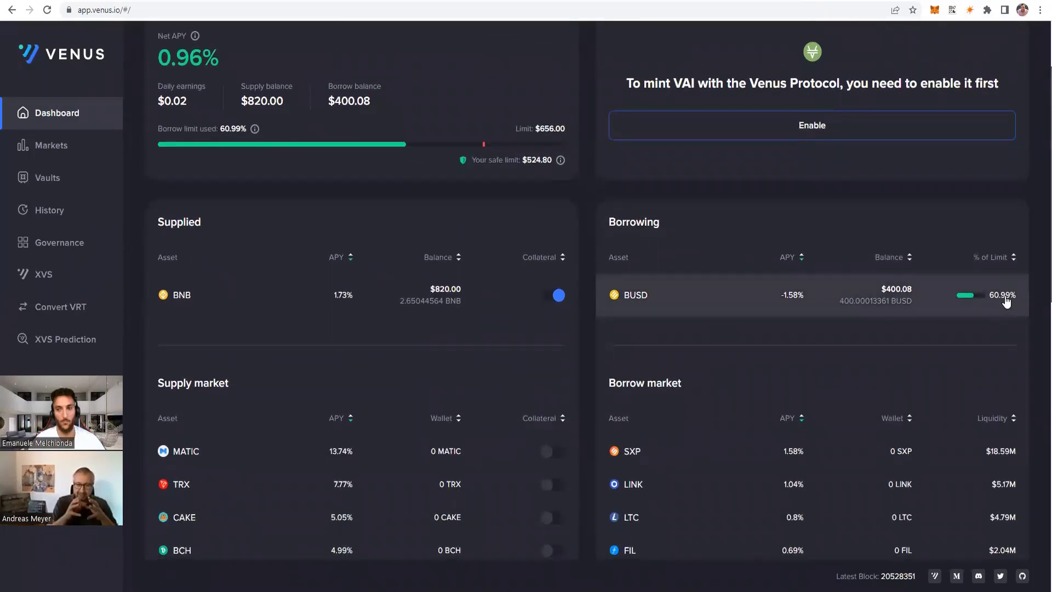
{"action": "scroll", "coordinate": [1036, 266], "scroll_direction": "down", "scroll_amount": 1}
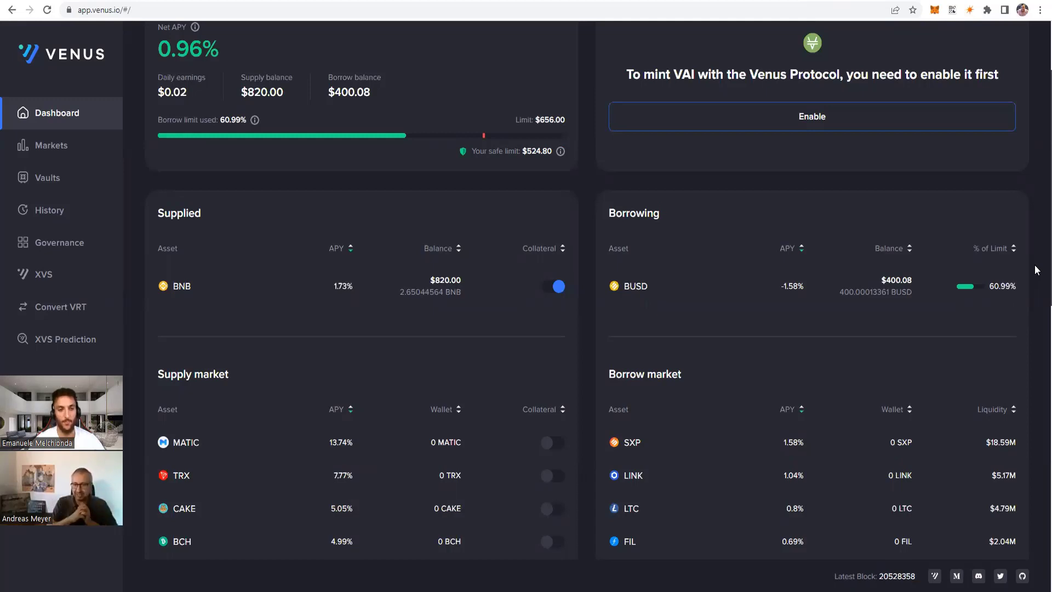
{"action": "scroll", "coordinate": [1037, 270], "scroll_direction": "up", "scroll_amount": 3}
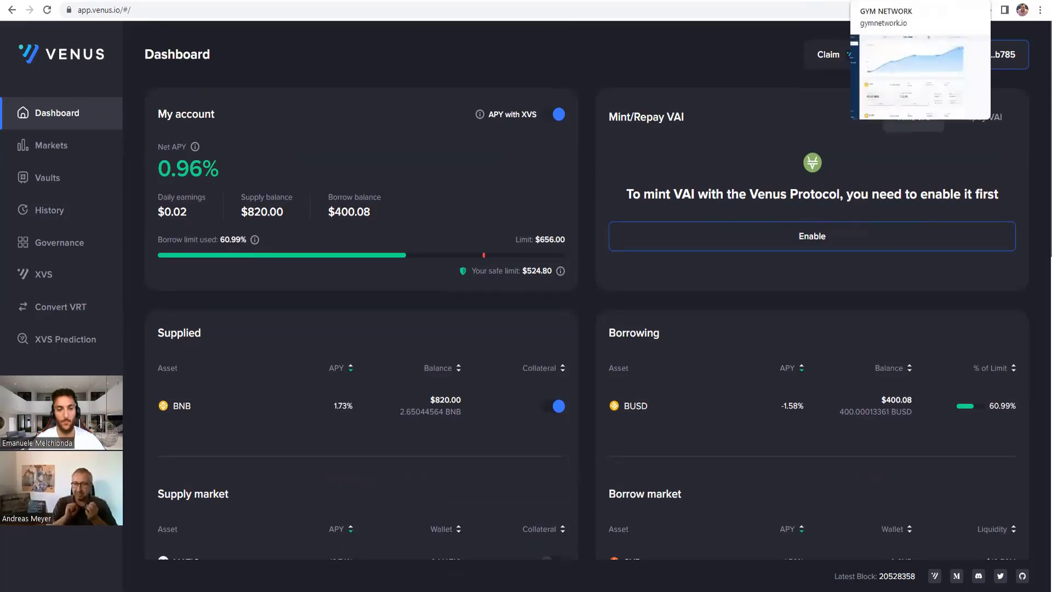
Switch to the Gym Network dashboard and view the BUSD vault's deposit dialog, closing it without depositing.
{"action": "left_click", "coordinate": [888, 1]}
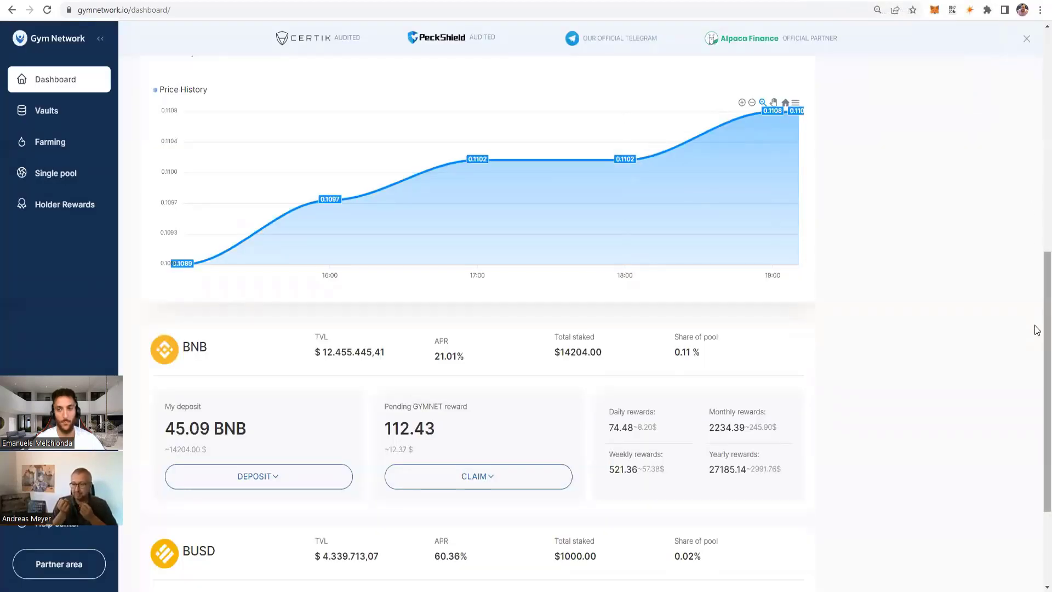
{"action": "scroll", "coordinate": [1034, 327], "scroll_direction": "down", "scroll_amount": 3}
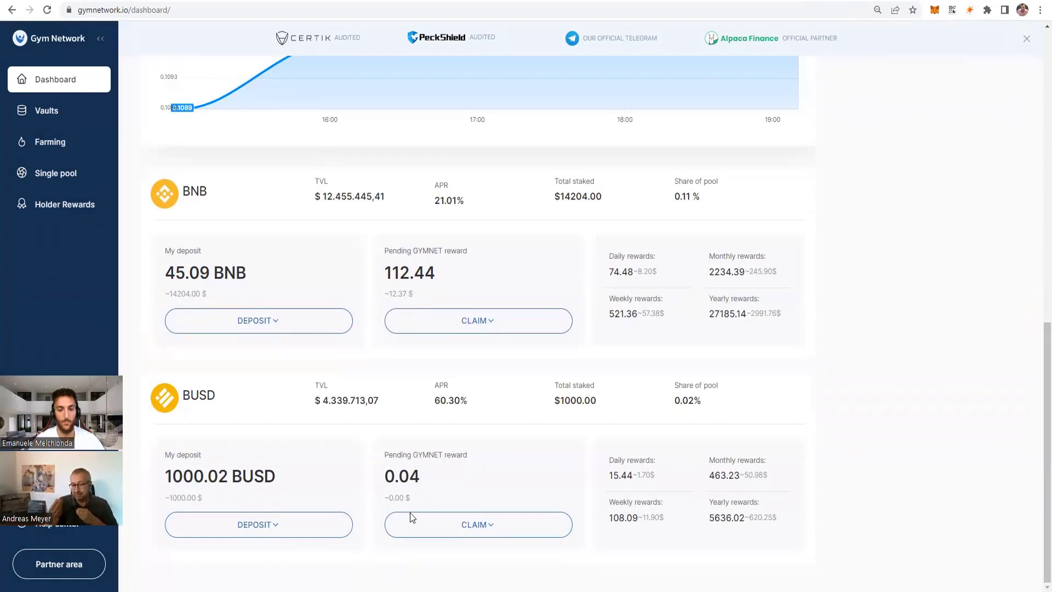
{"action": "left_click", "coordinate": [317, 523]}
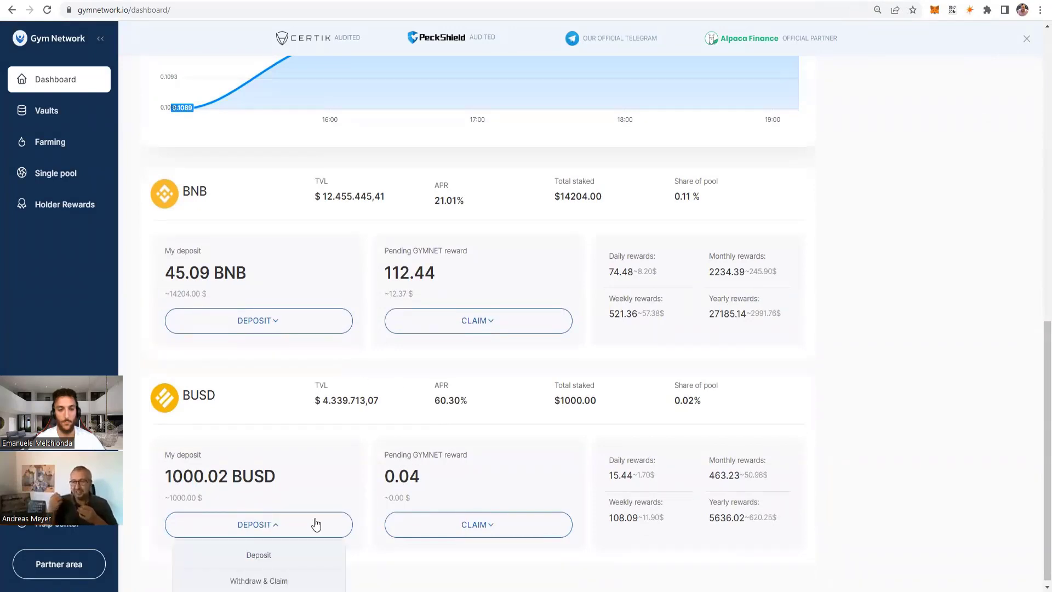
{"action": "left_click", "coordinate": [267, 553]}
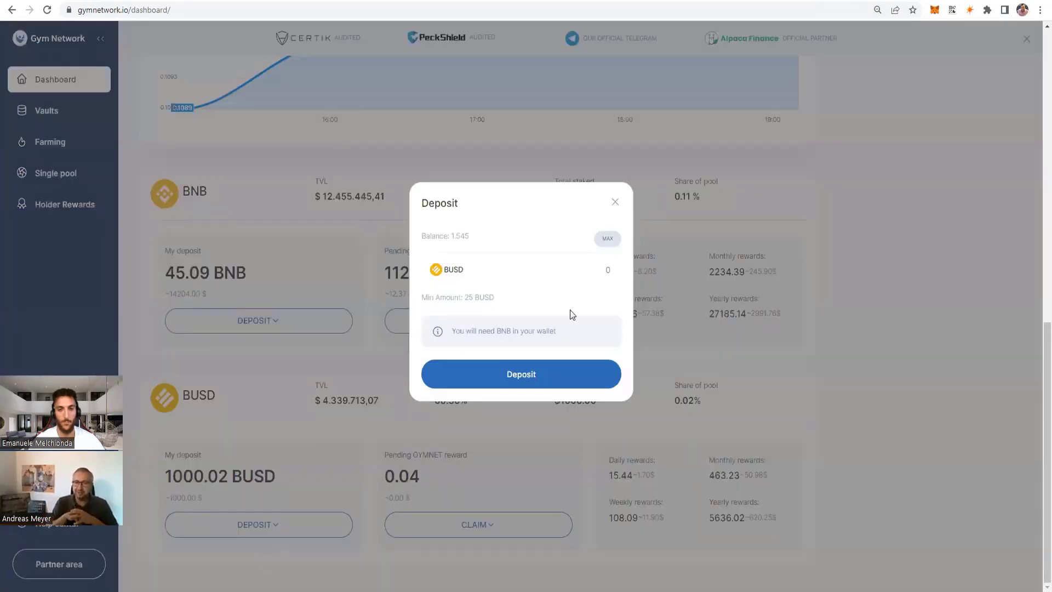
{"action": "left_click", "coordinate": [615, 202]}
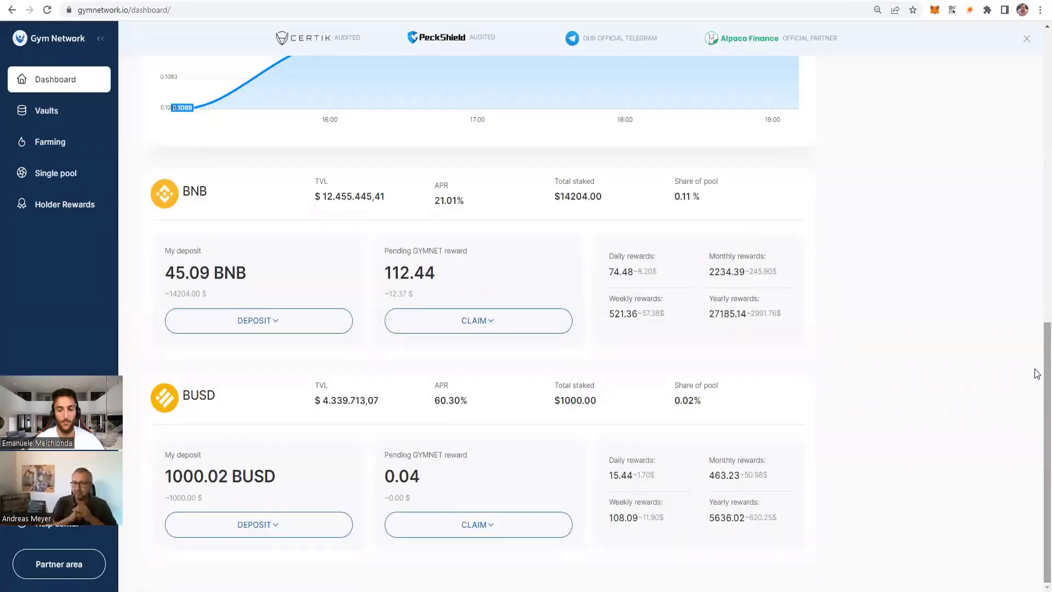
Review the wallet balances and total income on the dashboard, and the BNB and BUSD deposits and rewards on the Vaults page.
{"action": "scroll", "coordinate": [1036, 351], "scroll_direction": "up", "scroll_amount": 9}
{"action": "scroll", "coordinate": [1037, 156], "scroll_direction": "up", "scroll_amount": 4}
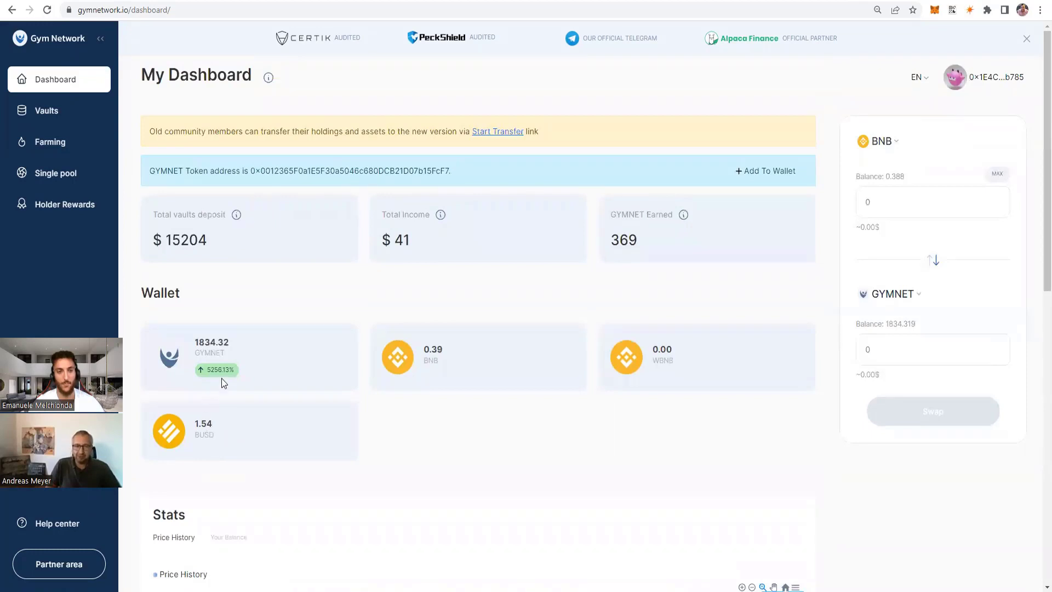
{"action": "left_click", "coordinate": [86, 120]}
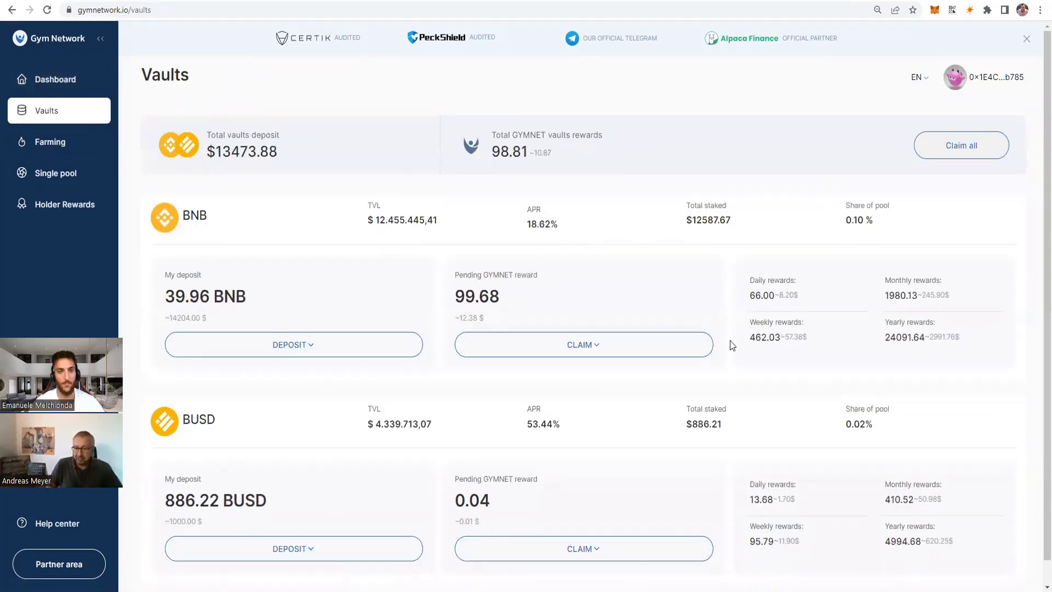
{"action": "scroll", "coordinate": [1037, 310], "scroll_direction": "down", "scroll_amount": 1}
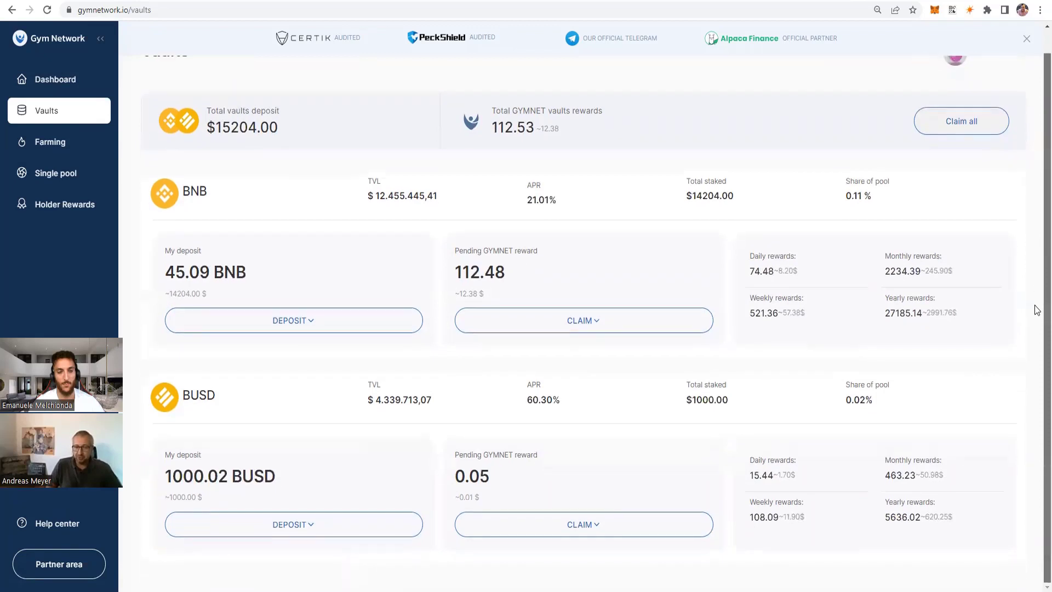
{"action": "scroll", "coordinate": [1037, 293], "scroll_direction": "up", "scroll_amount": 1}
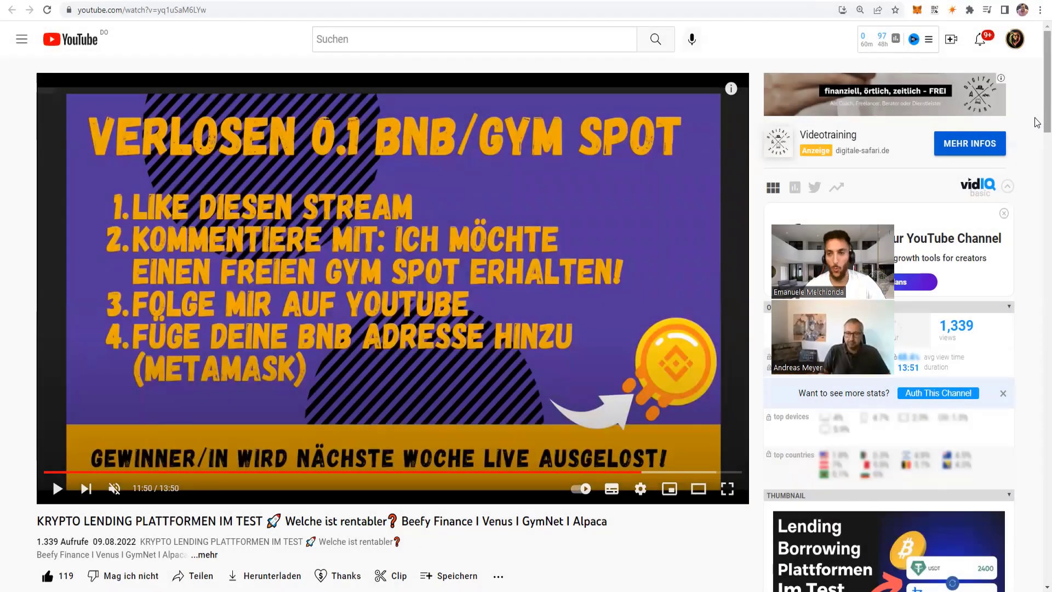
Copy the address of the YouTube video on crypto lending platforms and enter it as the video URL in the YouTube Random Comment Picker.
{"action": "left_click", "coordinate": [599, 11]}
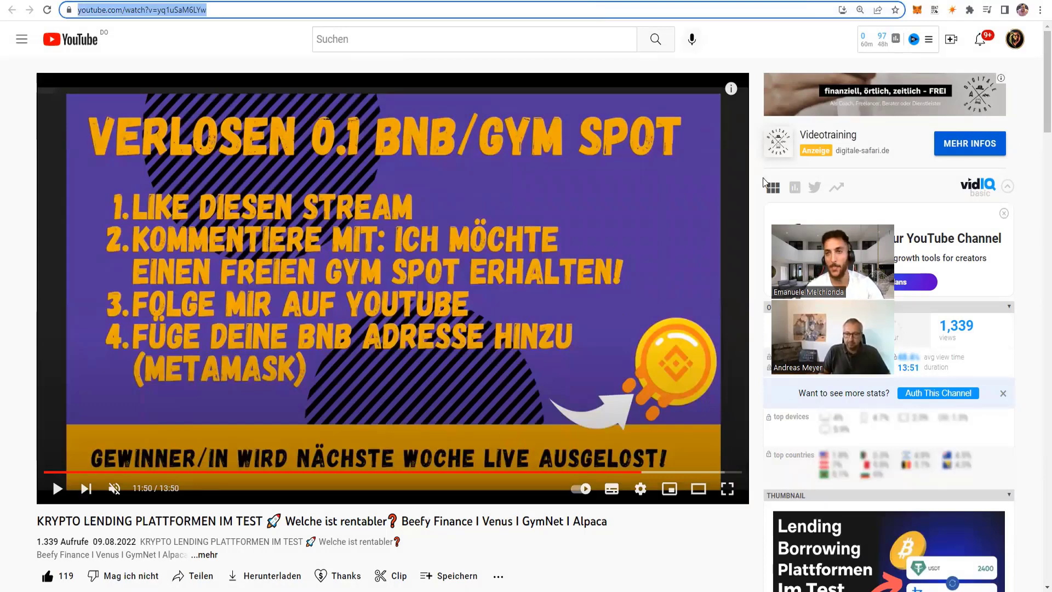
{"action": "key", "text": "ctrl+shift+a"}
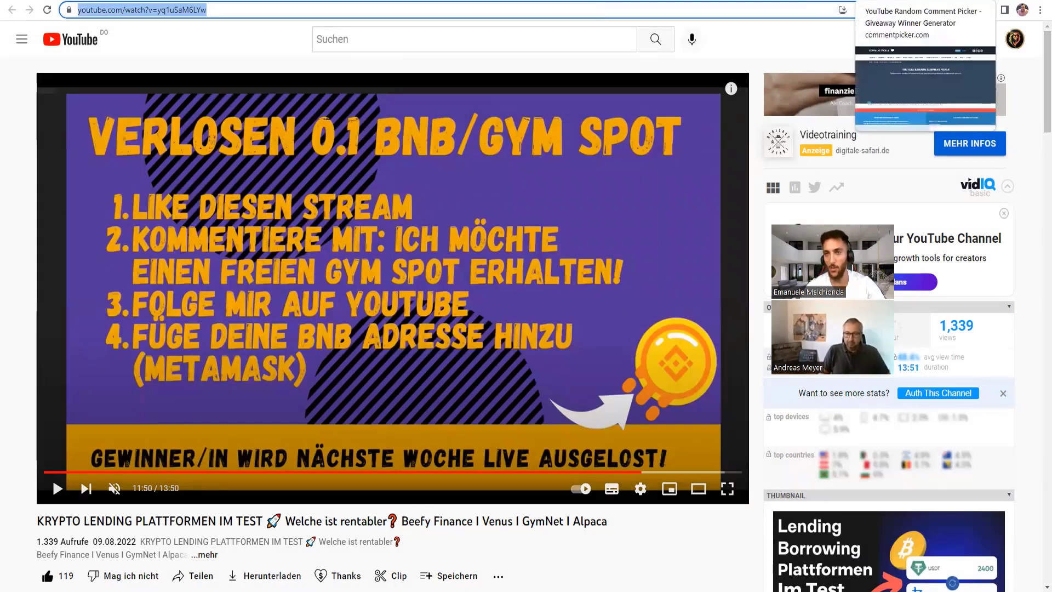
{"action": "left_click", "coordinate": [1034, 58]}
{"action": "scroll", "coordinate": [603, 274], "scroll_direction": "down", "scroll_amount": 9}
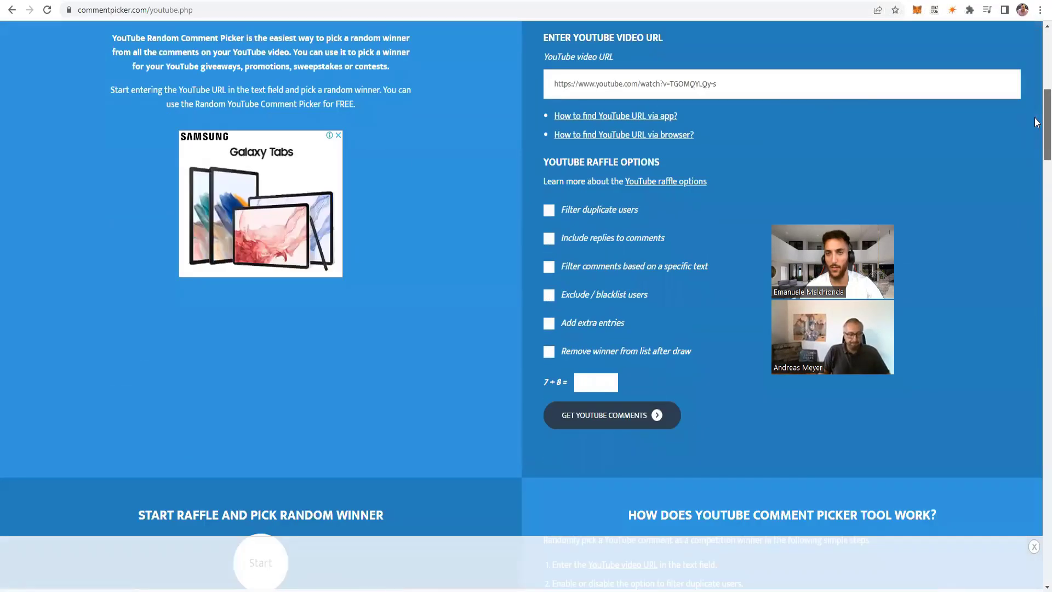
{"action": "left_click", "coordinate": [599, 88]}
{"action": "key", "text": "ctrl+v"}
Get the video's comments without any raffle options and start the raffle to pick a random winner.
{"action": "left_click", "coordinate": [612, 415]}
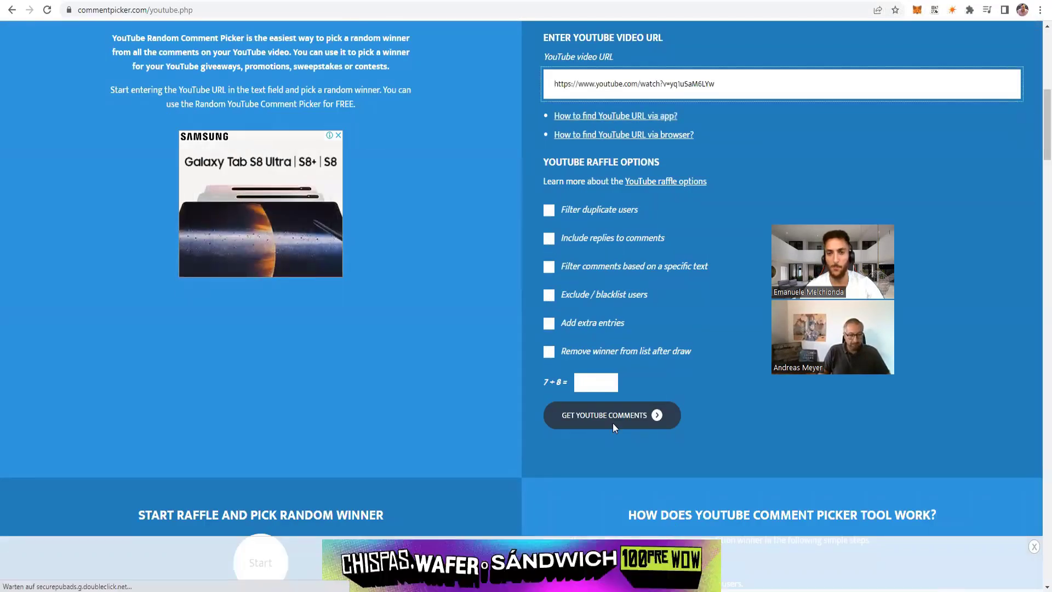
{"action": "scroll", "coordinate": [1037, 187], "scroll_direction": "down", "scroll_amount": 5}
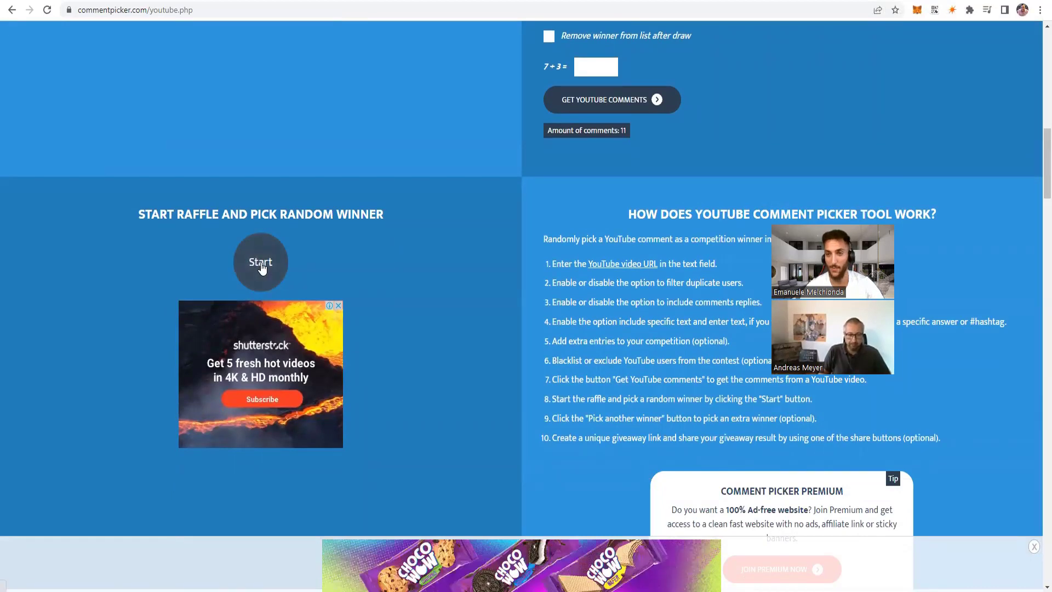
{"action": "left_click", "coordinate": [261, 264]}
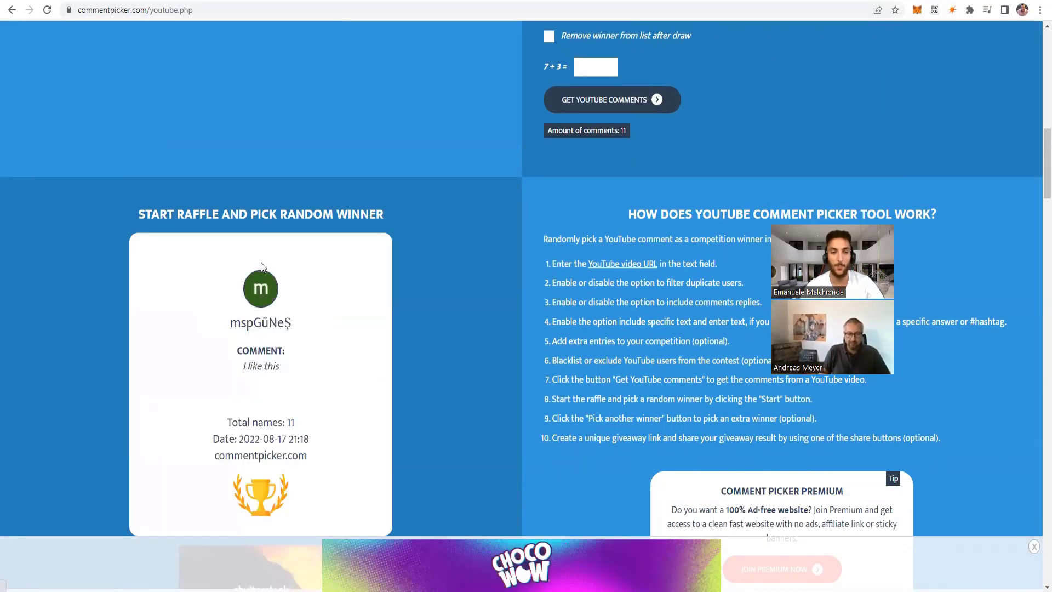